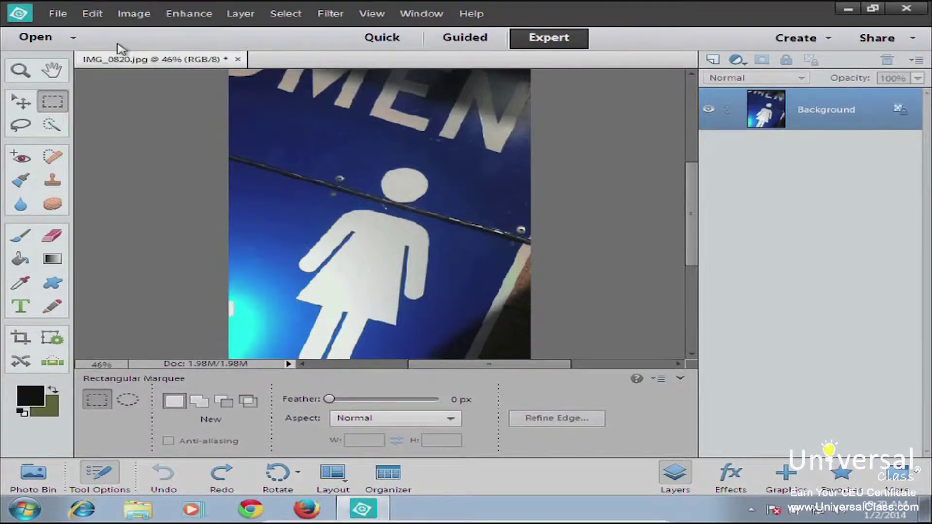
Paint freehand black strokes on the blank Untitled-1 canvas with the Brush tool
{"action": "left_click", "coordinate": [20, 240]}
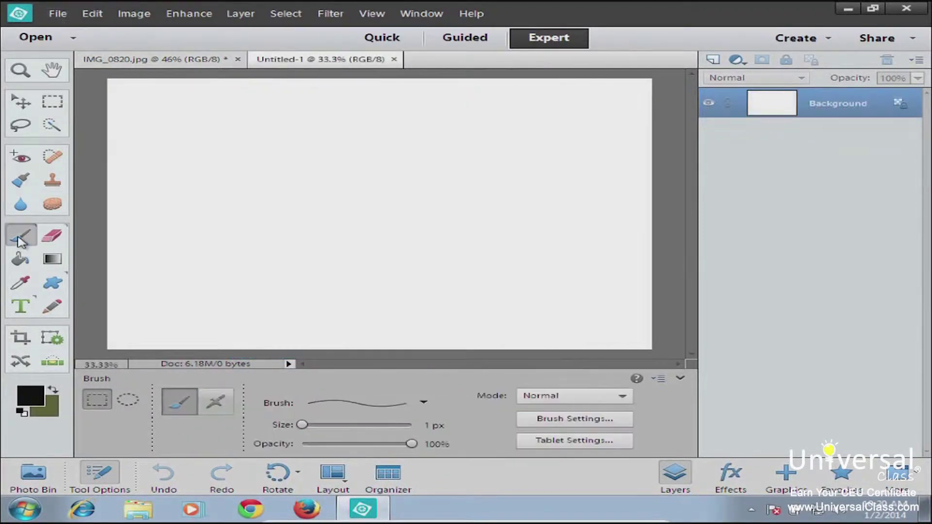
{"action": "left_click_drag", "start_coordinate": [229, 241], "coordinate": [317, 191]}
{"action": "left_click_drag", "start_coordinate": [382, 151], "coordinate": [342, 149]}
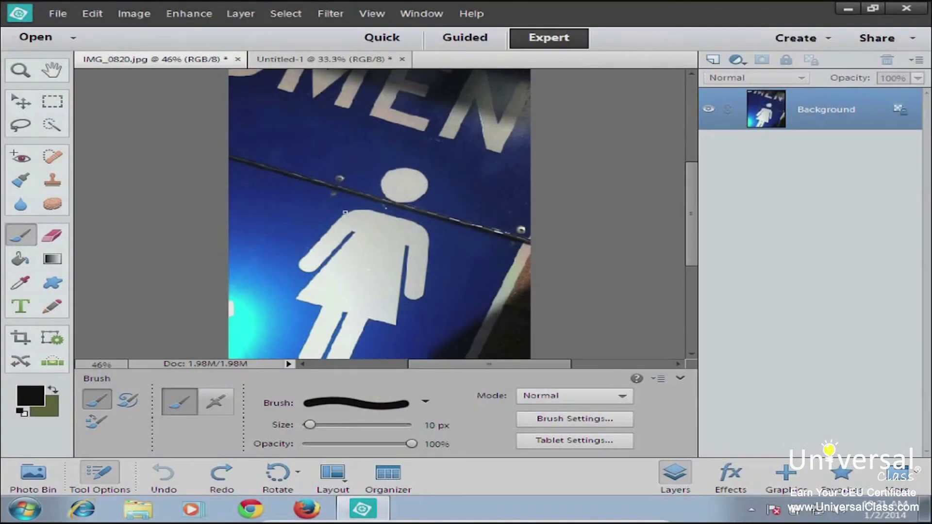
Paint a 1 px black brush stroke along the edge of the white shape in IMG_0820.jpg
{"action": "left_click", "coordinate": [17, 75]}
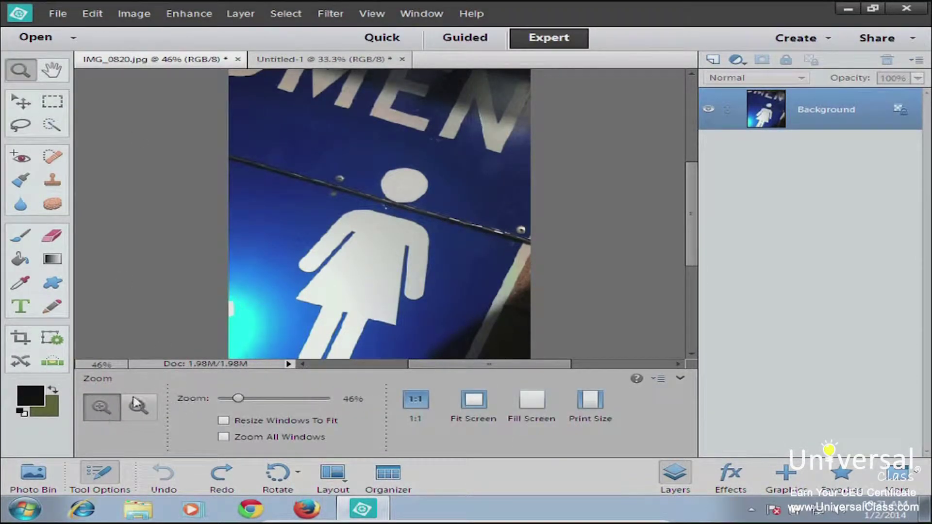
{"action": "left_click_drag", "start_coordinate": [237, 399], "coordinate": [307, 398]}
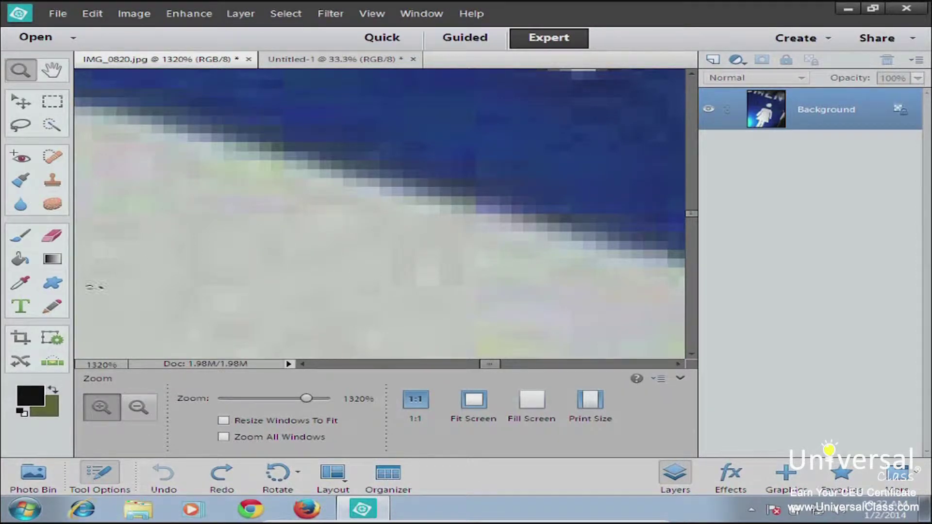
{"action": "left_click", "coordinate": [19, 243]}
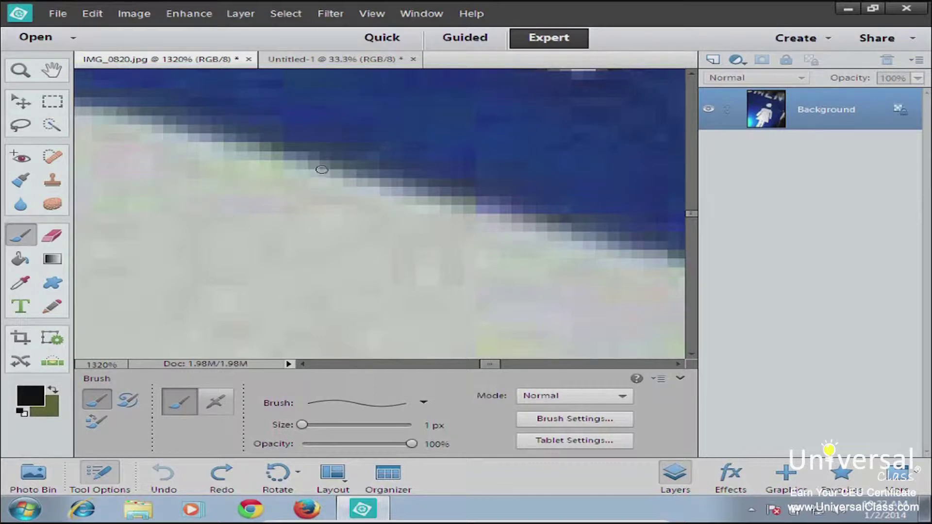
{"action": "left_click_drag", "start_coordinate": [326, 167], "coordinate": [436, 215]}
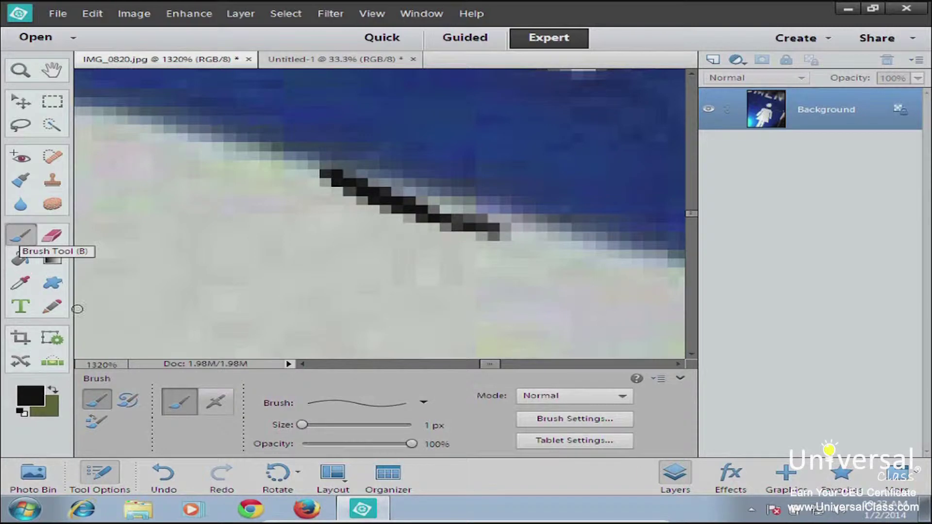
{"action": "mouse_move", "coordinate": [253, 214]}
{"action": "left_mouse_down"}
{"action": "mouse_move", "coordinate": [369, 174]}
{"action": "mouse_move", "coordinate": [424, 103]}
{"action": "left_mouse_up"}
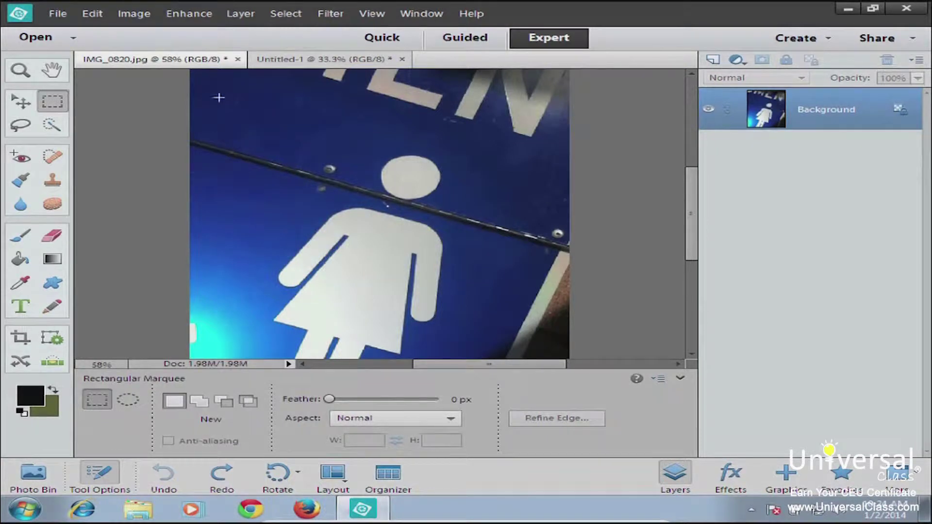
Marquee-select a rectangle in the blue area above the sign's diagonal seam
{"action": "left_click_drag", "start_coordinate": [215, 97], "coordinate": [335, 189]}
{"action": "left_click_drag", "start_coordinate": [311, 128], "coordinate": [322, 143]}
{"action": "left_click", "coordinate": [46, 262]}
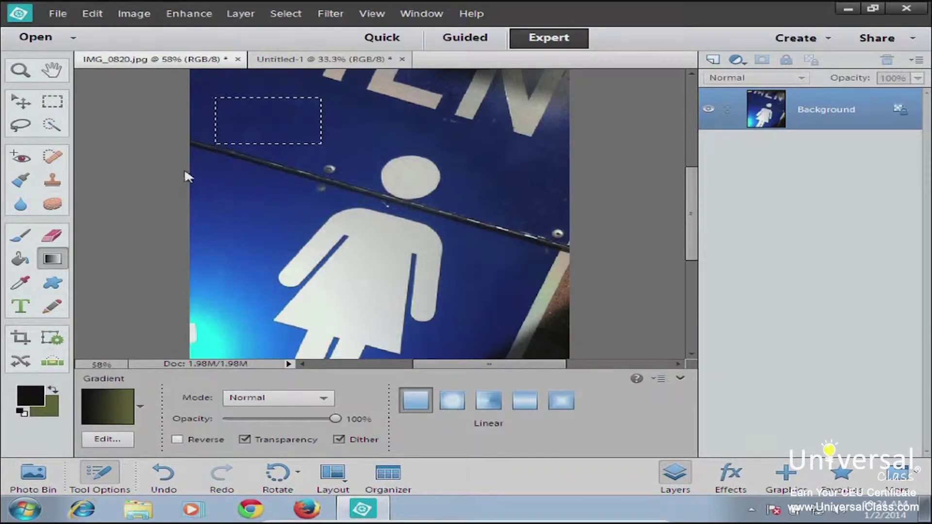
Try a black Paint Bucket fill inside the rectangular selection and undo it
{"action": "left_click", "coordinate": [20, 259]}
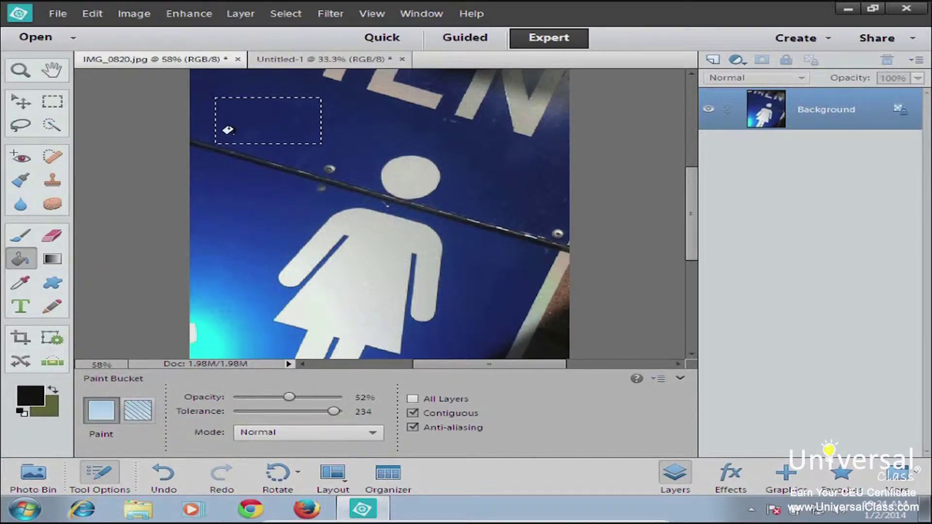
{"action": "left_click", "coordinate": [241, 120]}
{"action": "key", "text": "ctrl+z"}
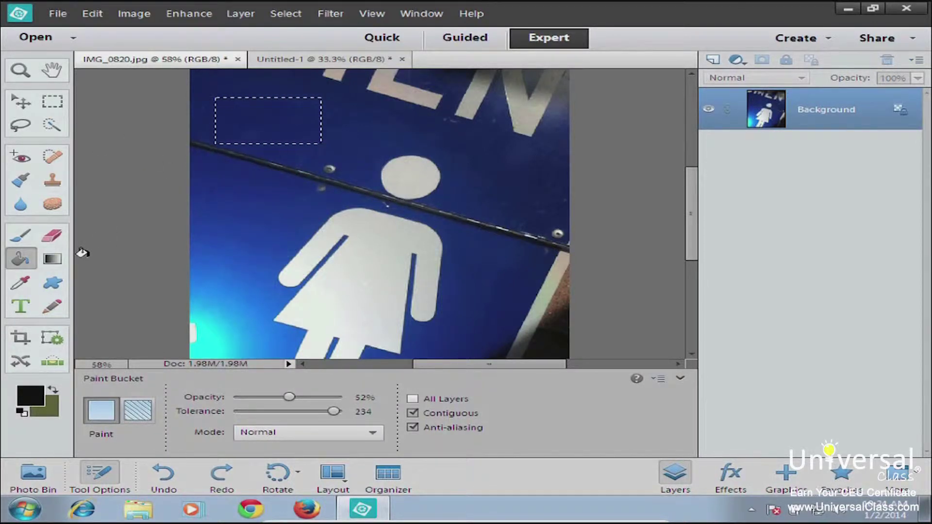
Select the whole image for the Brush tool and set the foreground color to pale green eafbee
{"action": "left_click", "coordinate": [16, 239]}
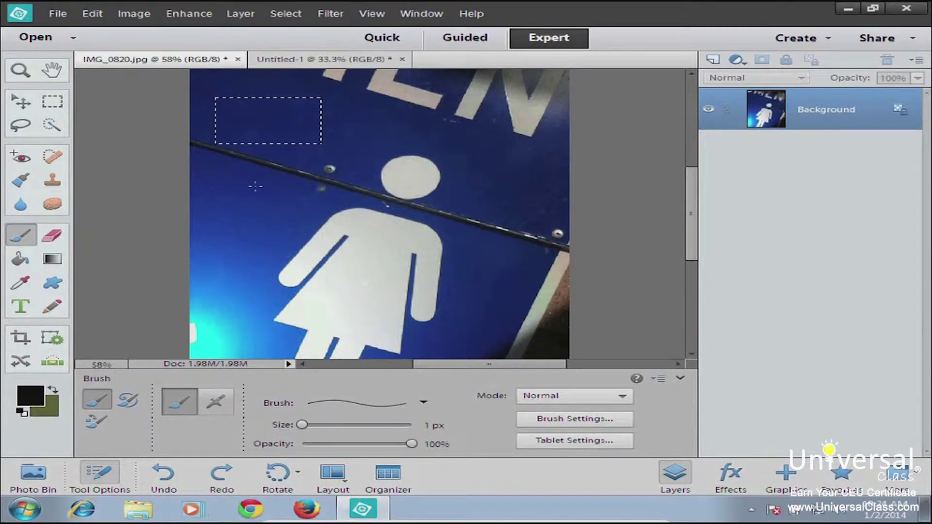
{"action": "key", "text": "ctrl+a"}
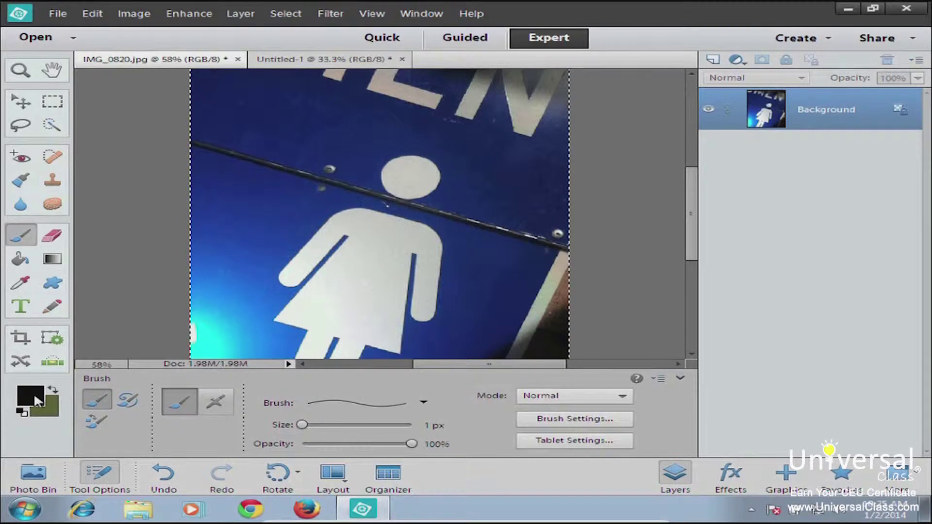
{"action": "left_click", "coordinate": [39, 396]}
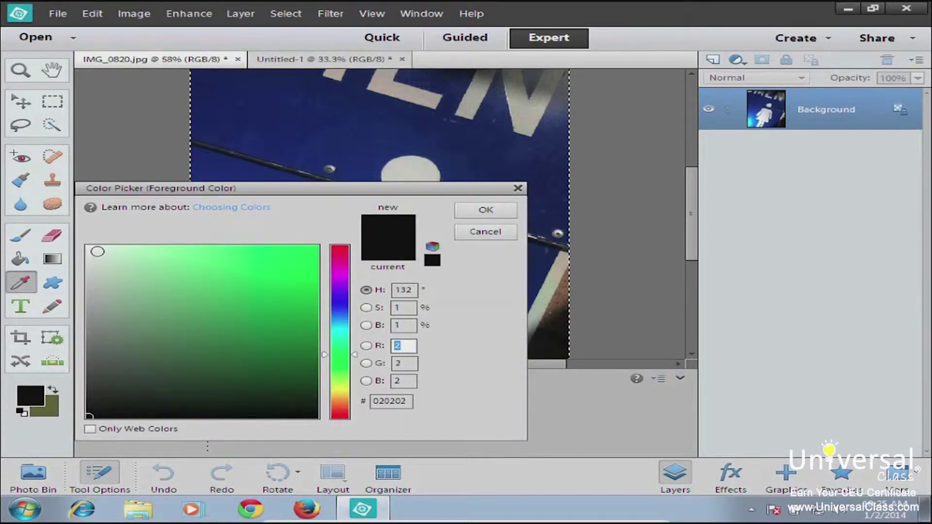
{"action": "left_click", "coordinate": [101, 249]}
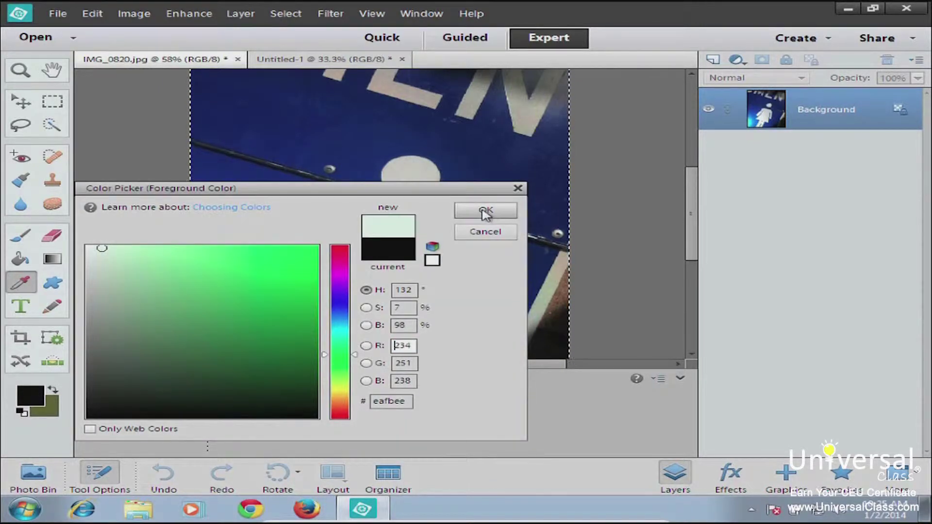
{"action": "left_click", "coordinate": [485, 210]}
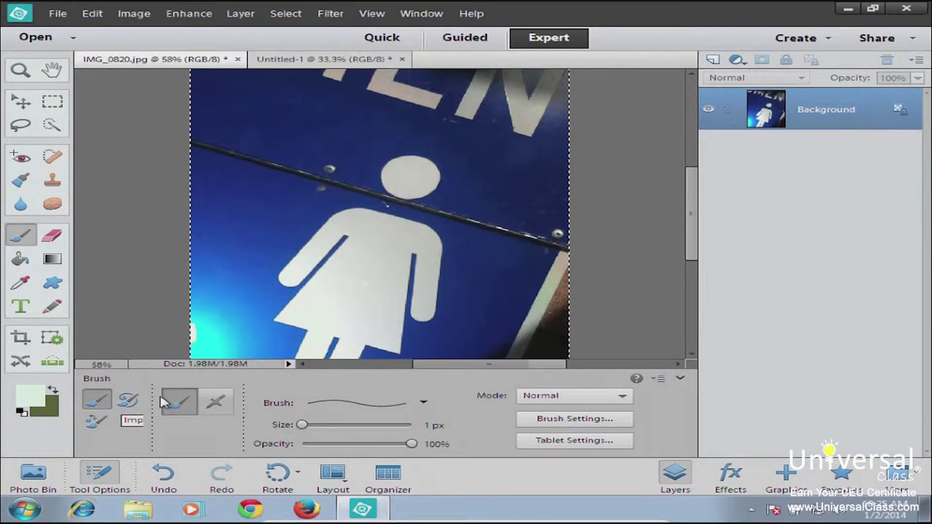
Try the soft 65 px and hard 19 px brushes from the Default Brushes set
{"action": "left_click", "coordinate": [369, 404]}
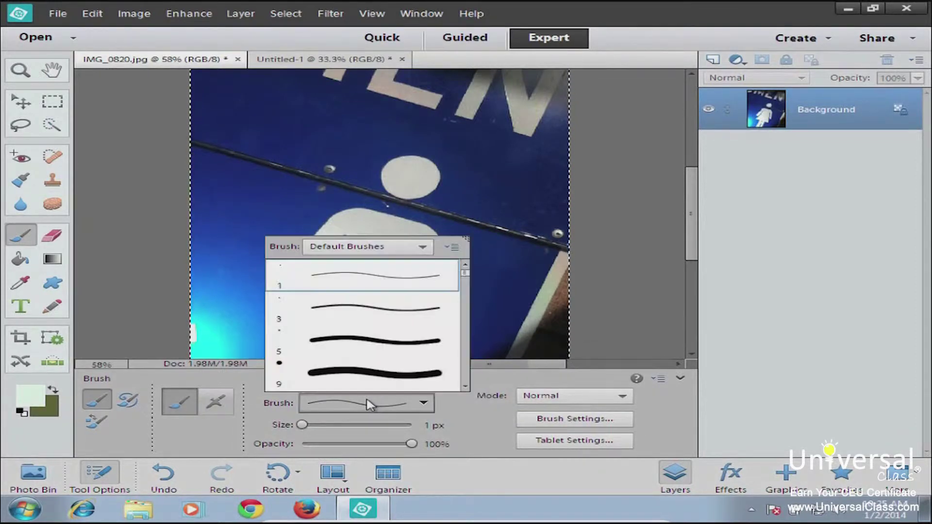
{"action": "scroll", "coordinate": [462, 304], "scroll_direction": "down", "scroll_amount": 3}
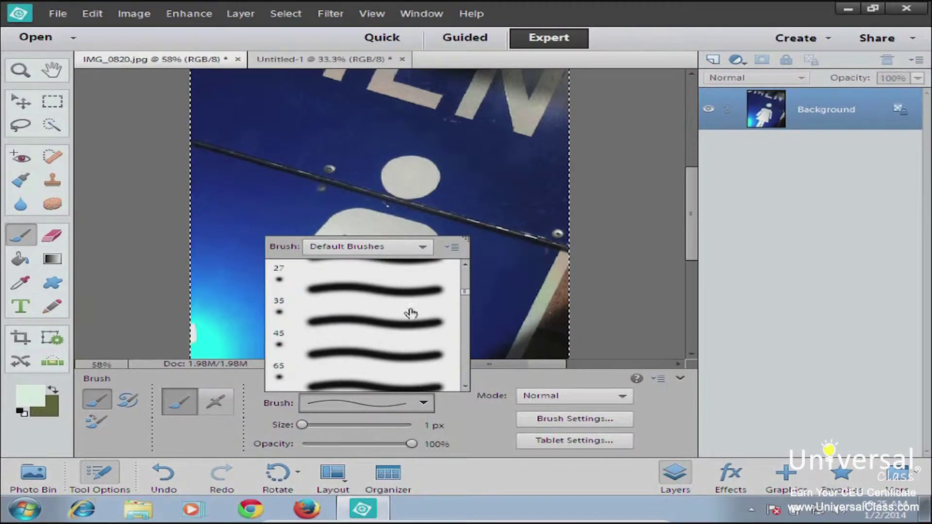
{"action": "left_click", "coordinate": [330, 323]}
{"action": "left_click", "coordinate": [411, 365]}
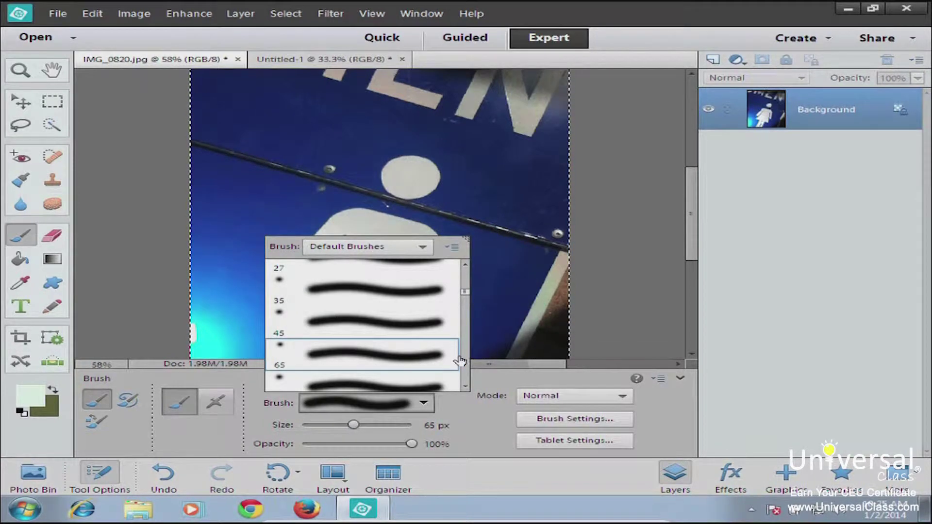
{"action": "scroll", "coordinate": [466, 281], "scroll_direction": "up", "scroll_amount": 2}
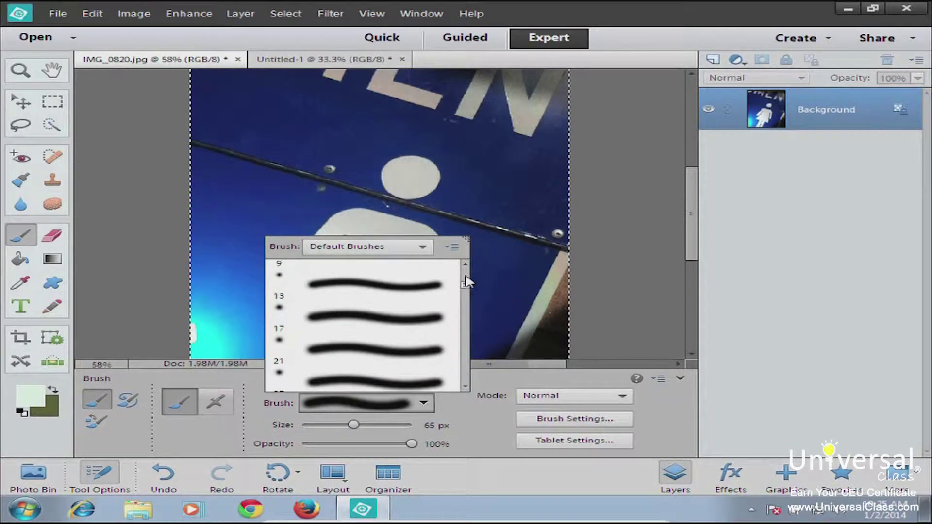
{"action": "scroll", "coordinate": [466, 287], "scroll_direction": "up", "scroll_amount": 2}
{"action": "left_click", "coordinate": [400, 317]}
Browse the Assorted Brushes and Drop Shadow Brushes sets and return to Default Brushes
{"action": "left_click", "coordinate": [430, 252]}
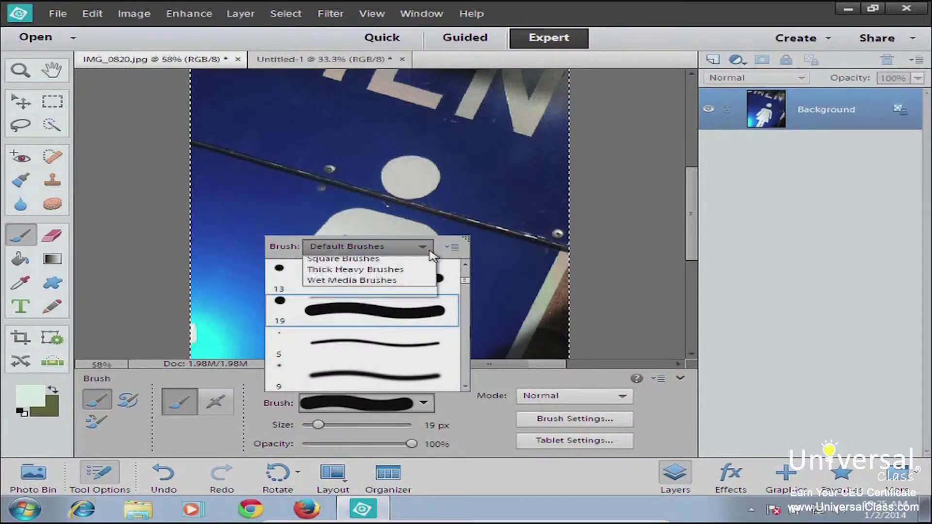
{"action": "left_click", "coordinate": [420, 285]}
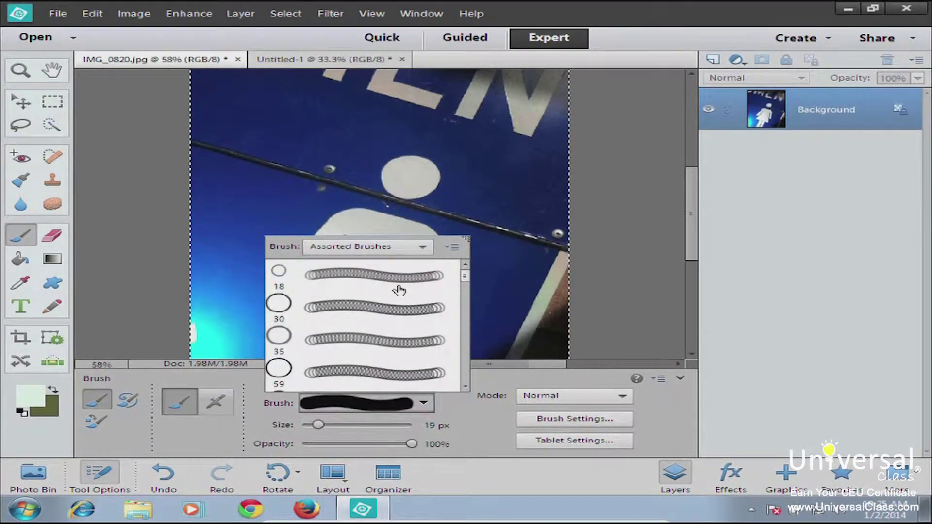
{"action": "left_click", "coordinate": [424, 249]}
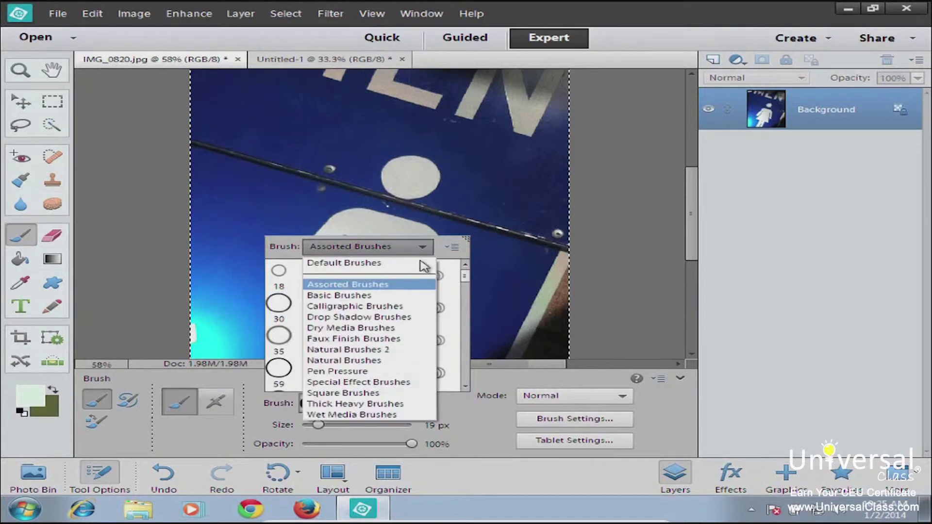
{"action": "left_click", "coordinate": [395, 317]}
{"action": "left_click", "coordinate": [408, 248]}
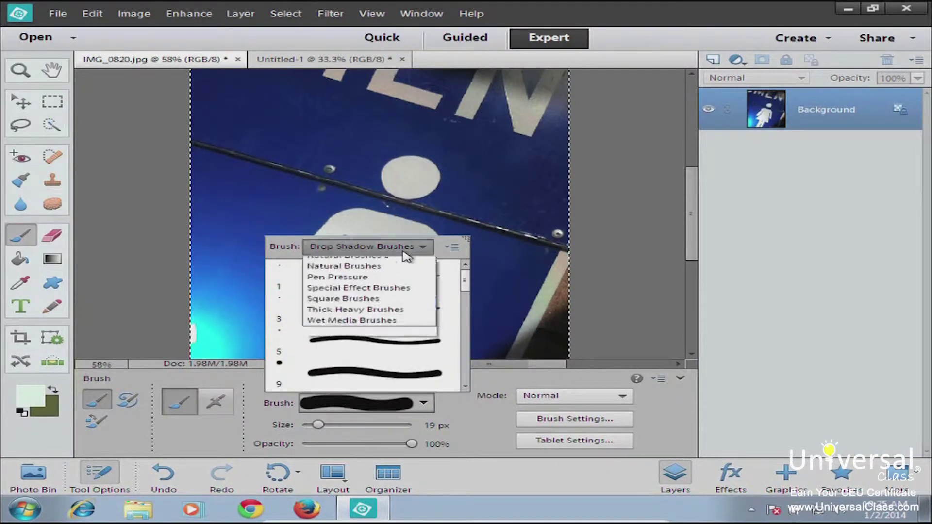
{"action": "left_click", "coordinate": [386, 266]}
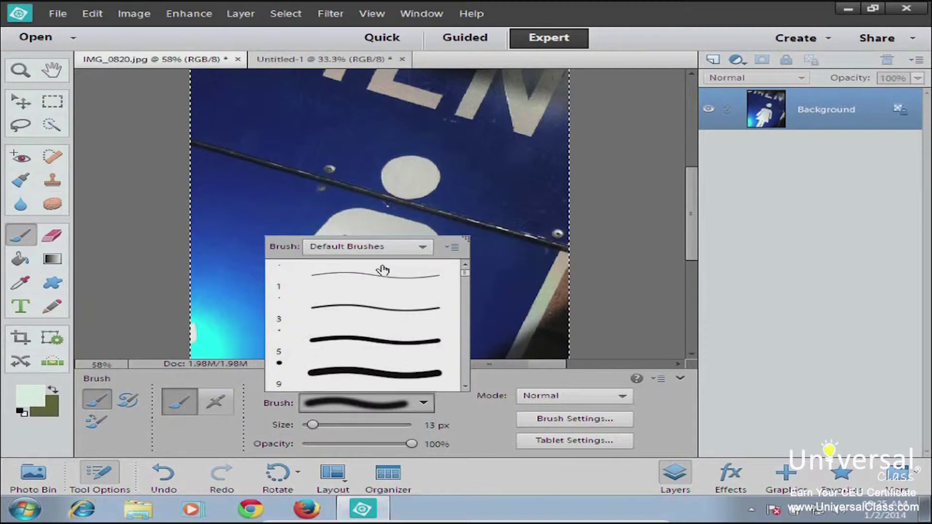
Choose the hard 5 px default brush and increase its size to 14 px
{"action": "left_click", "coordinate": [396, 345]}
{"action": "left_click", "coordinate": [463, 422]}
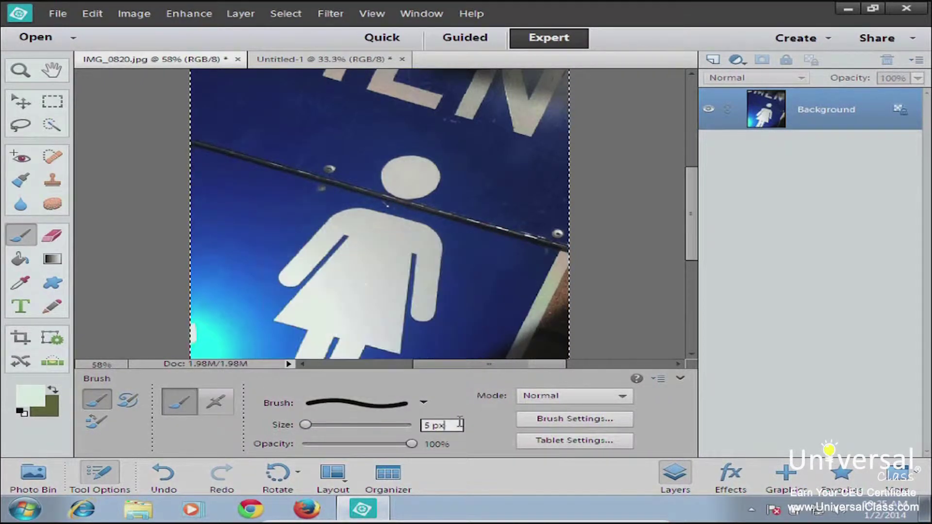
{"action": "left_click_drag", "start_coordinate": [306, 426], "coordinate": [317, 430]}
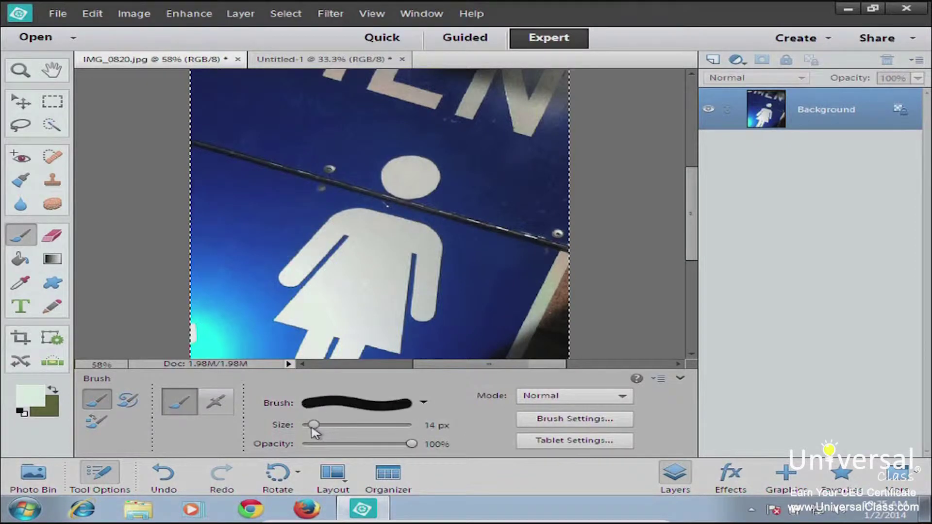
Compare test strokes on the figure's dress at 56% and 100% brush opacity, undoing each stroke
{"action": "left_click_drag", "start_coordinate": [415, 447], "coordinate": [365, 453]}
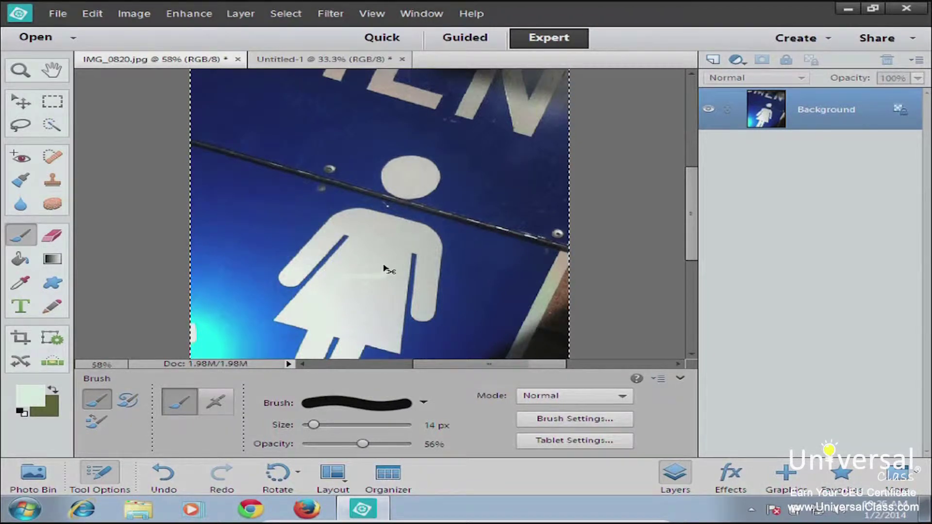
{"action": "key", "text": "ctrl+z"}
{"action": "left_click_drag", "start_coordinate": [363, 443], "coordinate": [426, 455]}
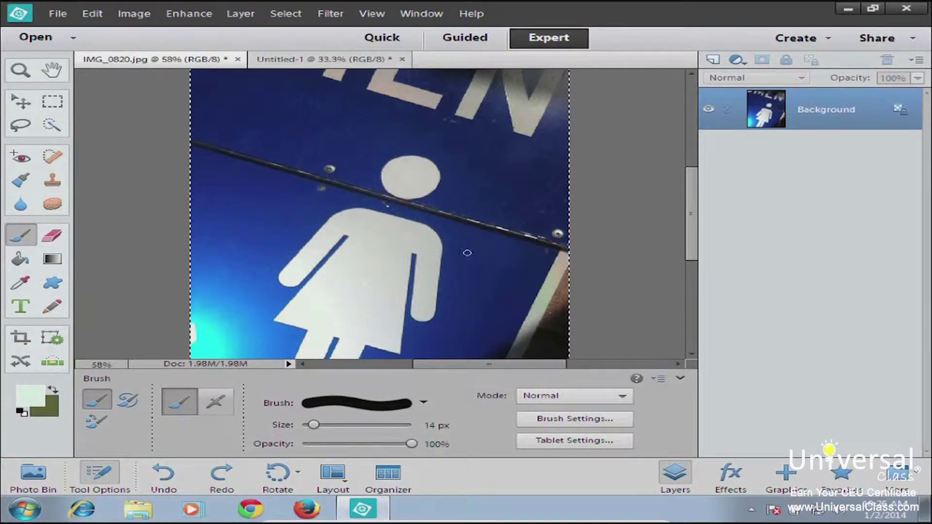
{"action": "mouse_move", "coordinate": [380, 244]}
{"action": "left_mouse_down"}
{"action": "mouse_move", "coordinate": [417, 243]}
{"action": "mouse_move", "coordinate": [387, 245]}
{"action": "left_mouse_up"}
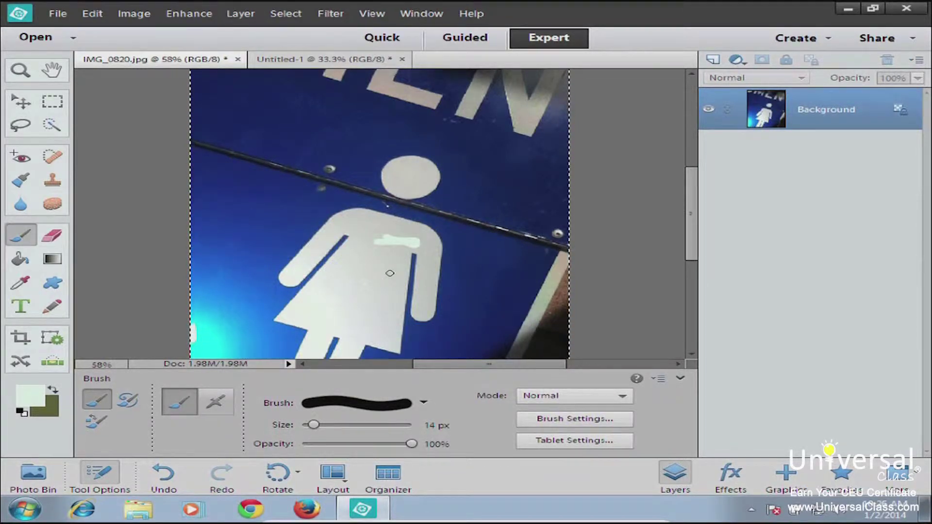
{"action": "key", "text": "ctrl+z"}
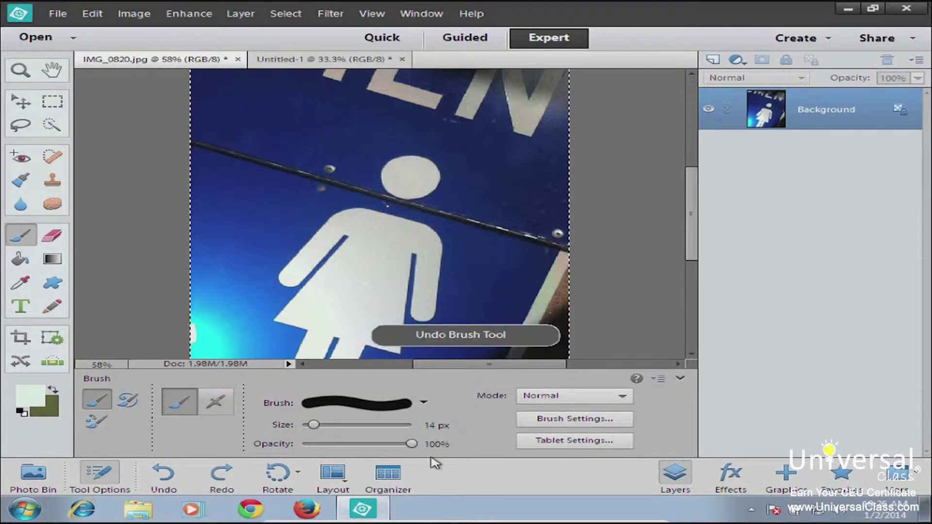
{"action": "left_click", "coordinate": [589, 398]}
{"action": "left_click", "coordinate": [498, 403]}
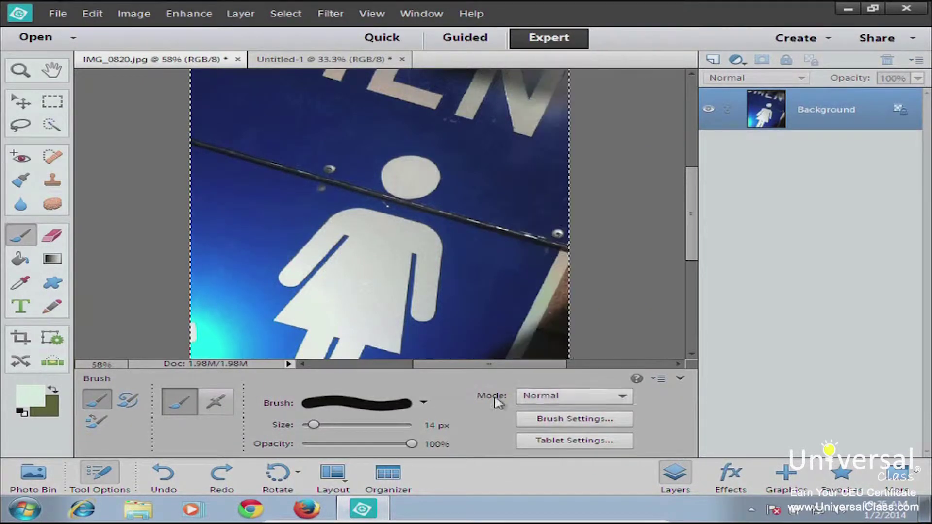
Open the brush settings, try a hardness of 37% and restore it to 100%, with roundness kept at 100%
{"action": "left_click", "coordinate": [575, 421]}
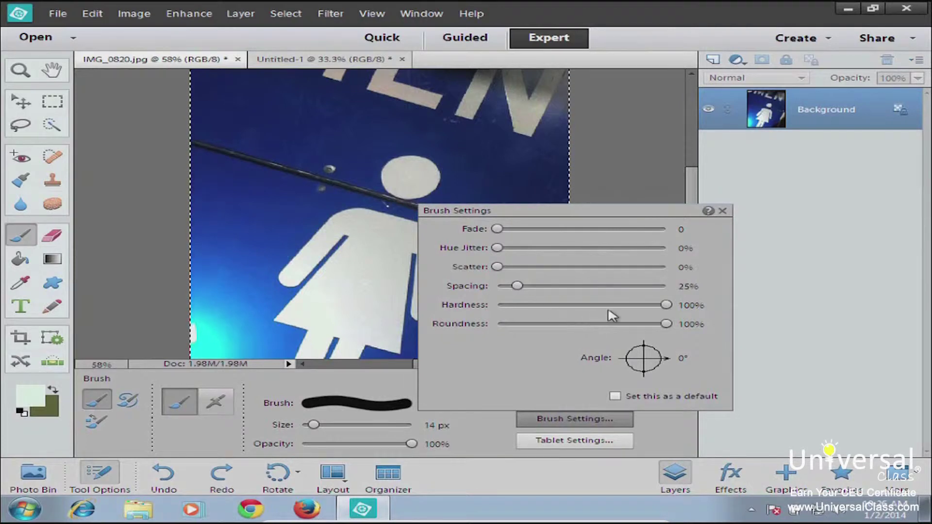
{"action": "left_click_drag", "start_coordinate": [608, 306], "coordinate": [560, 307]}
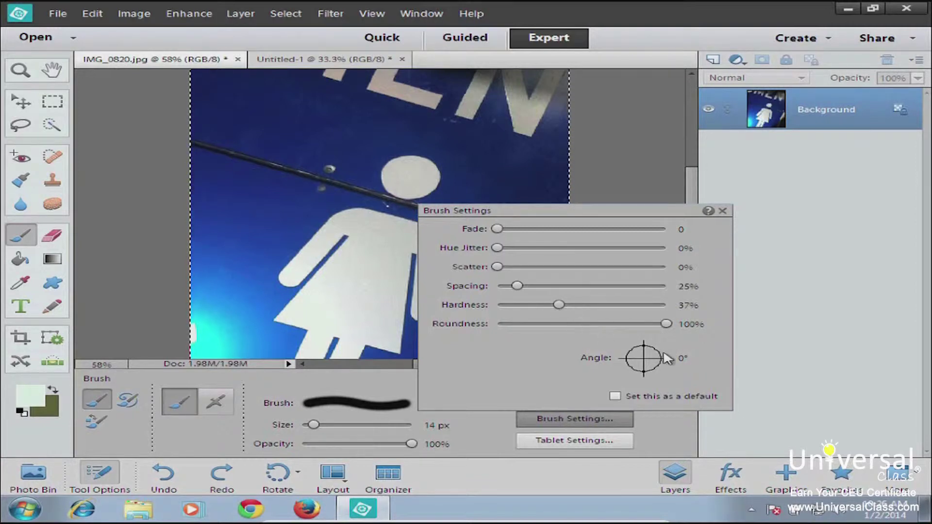
{"action": "left_click_drag", "start_coordinate": [666, 324], "coordinate": [695, 340]}
{"action": "left_click_drag", "start_coordinate": [559, 305], "coordinate": [694, 305]}
Set the brush spacing to 162% and paint a curving dotted stroke from the blue background across the figure's raised arm
{"action": "left_click_drag", "start_coordinate": [517, 286], "coordinate": [610, 292]}
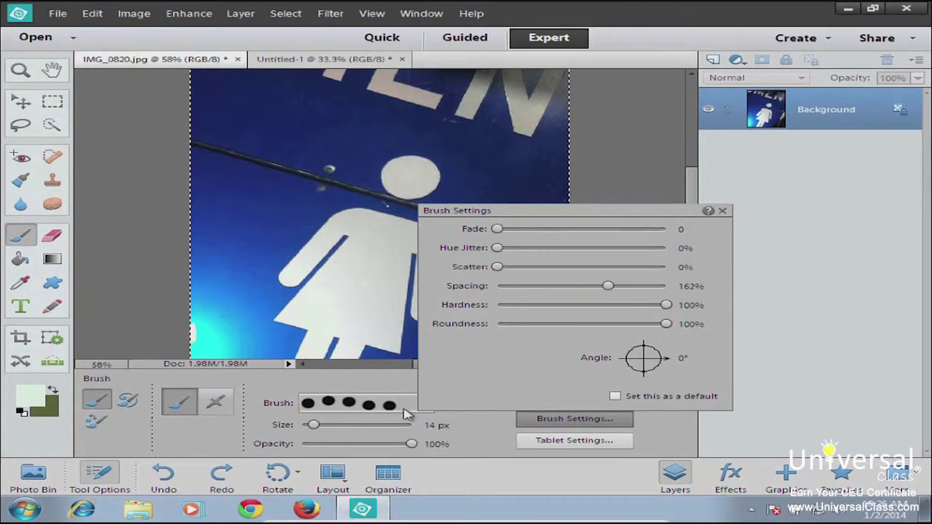
{"action": "mouse_move", "coordinate": [243, 249]}
{"action": "left_mouse_down"}
{"action": "mouse_move", "coordinate": [253, 236]}
{"action": "mouse_move", "coordinate": [357, 241]}
{"action": "mouse_move", "coordinate": [310, 218]}
{"action": "left_mouse_up"}
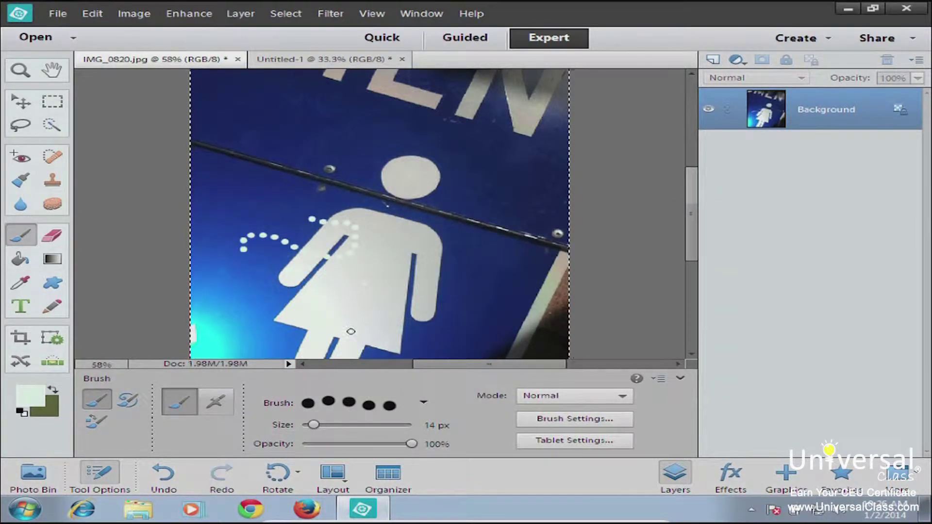
Undo the dotted stroke, set the brush spacing to 1000% and paint widely spaced dots on the blue background near the figure
{"action": "key", "text": "ctrl+z"}
{"action": "left_click", "coordinate": [573, 418]}
{"action": "left_click_drag", "start_coordinate": [608, 286], "coordinate": [680, 286]}
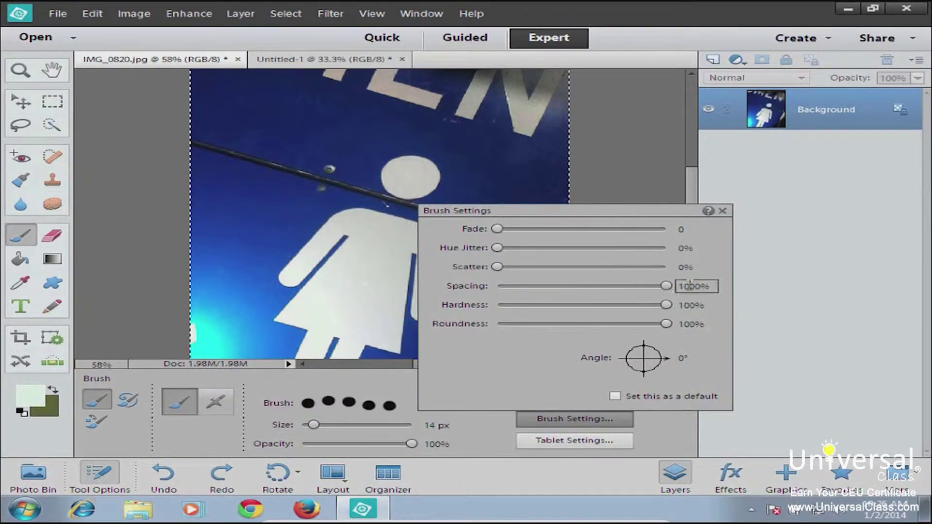
{"action": "left_click", "coordinate": [722, 211]}
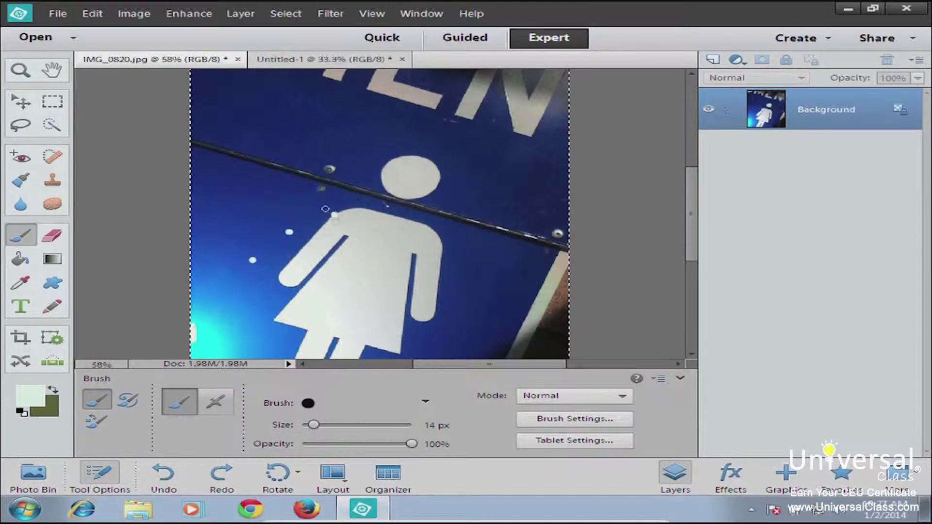
{"action": "left_click", "coordinate": [337, 123]}
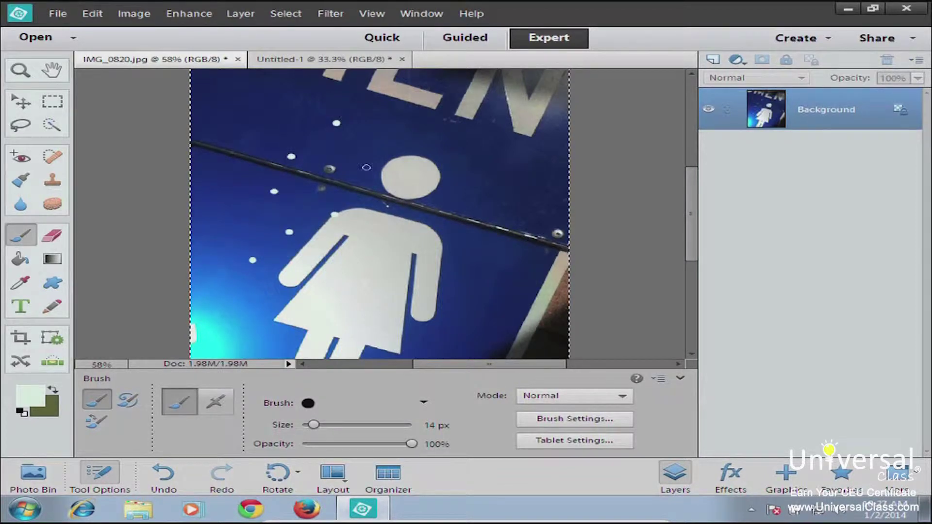
Set the brush spacing to 1%, paint a looping test stroke over the figure's arm and dress, and undo the painted strokes
{"action": "left_click", "coordinate": [575, 419]}
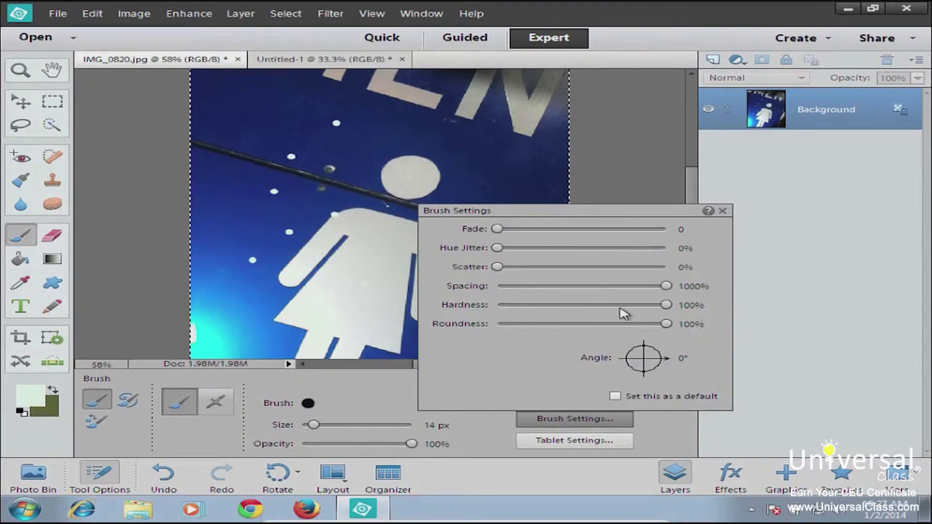
{"action": "left_click_drag", "start_coordinate": [666, 286], "coordinate": [486, 293]}
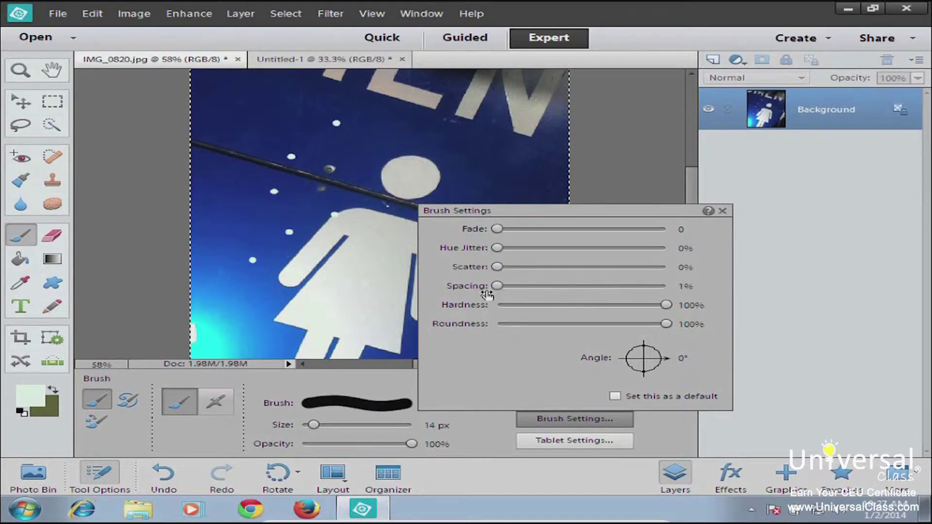
{"action": "left_click", "coordinate": [722, 211]}
{"action": "mouse_move", "coordinate": [277, 301]}
{"action": "left_mouse_down"}
{"action": "mouse_move", "coordinate": [327, 273]}
{"action": "mouse_move", "coordinate": [365, 269]}
{"action": "mouse_move", "coordinate": [335, 240]}
{"action": "left_mouse_up"}
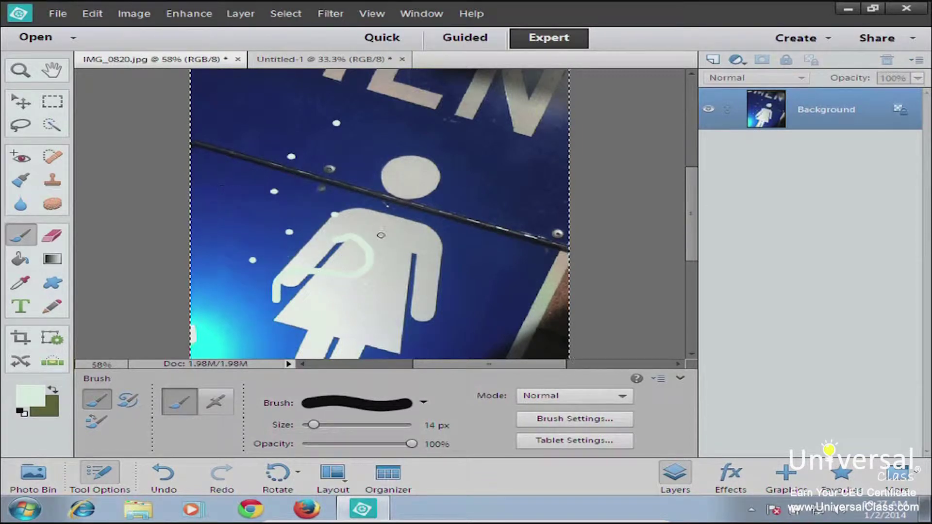
{"action": "key", "text": "ctrl+z"}
{"action": "key", "text": "z"}
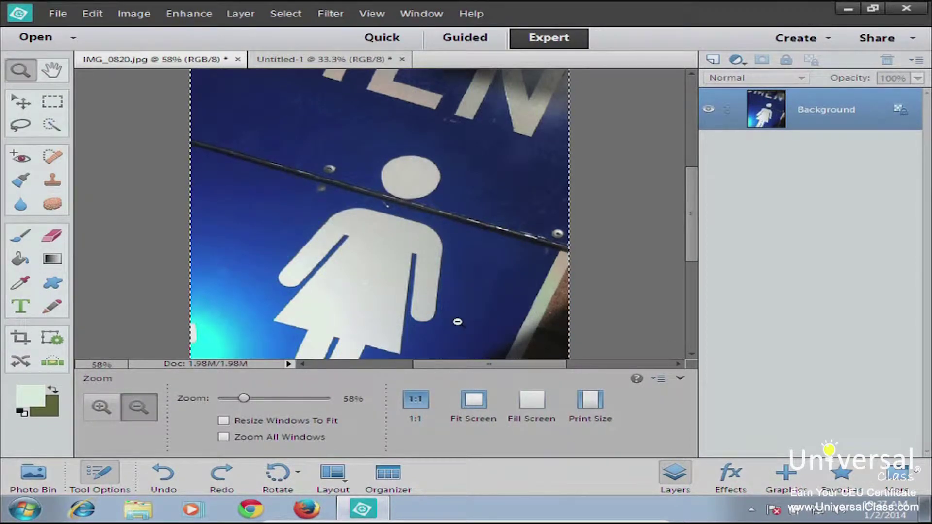
Switch to the Pencil tool and set the foreground color to very dark green, 021606
{"action": "left_click", "coordinate": [52, 306]}
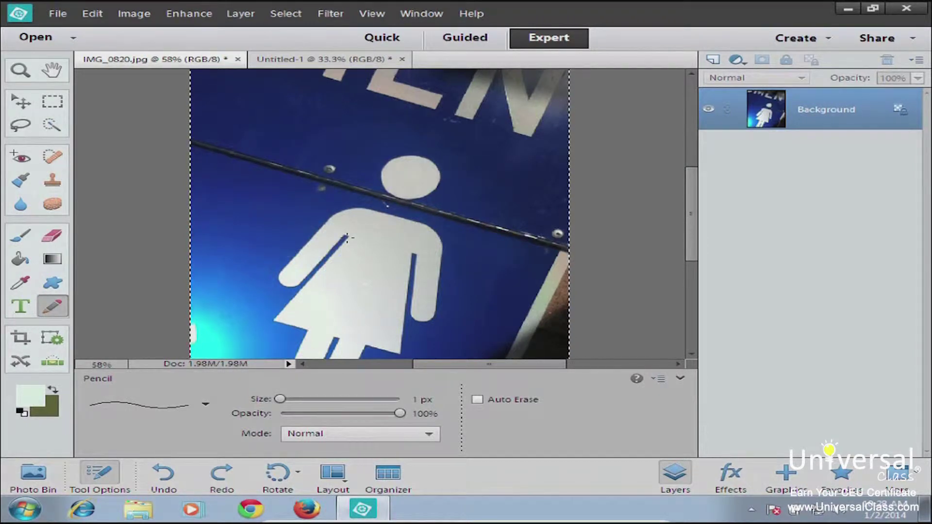
{"action": "scroll", "coordinate": [347, 238], "scroll_direction": "up", "scroll_amount": 5}
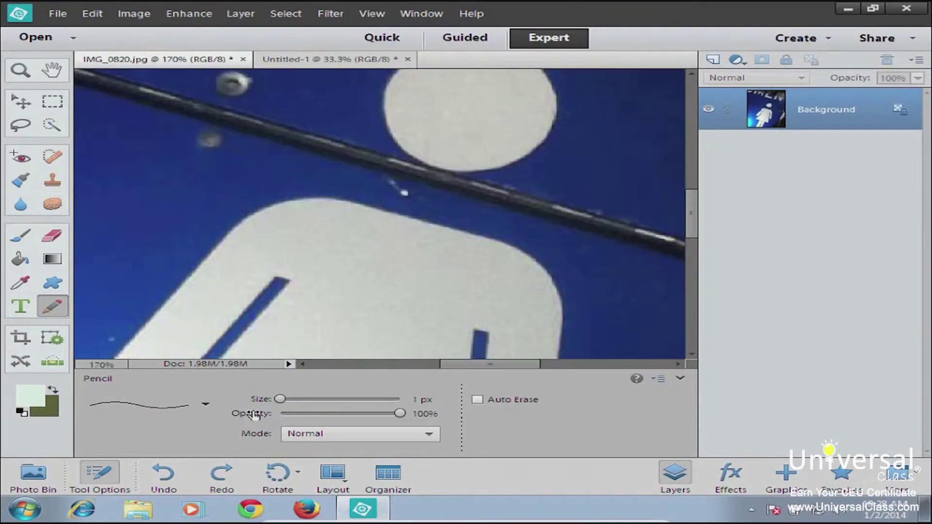
{"action": "left_click", "coordinate": [26, 401]}
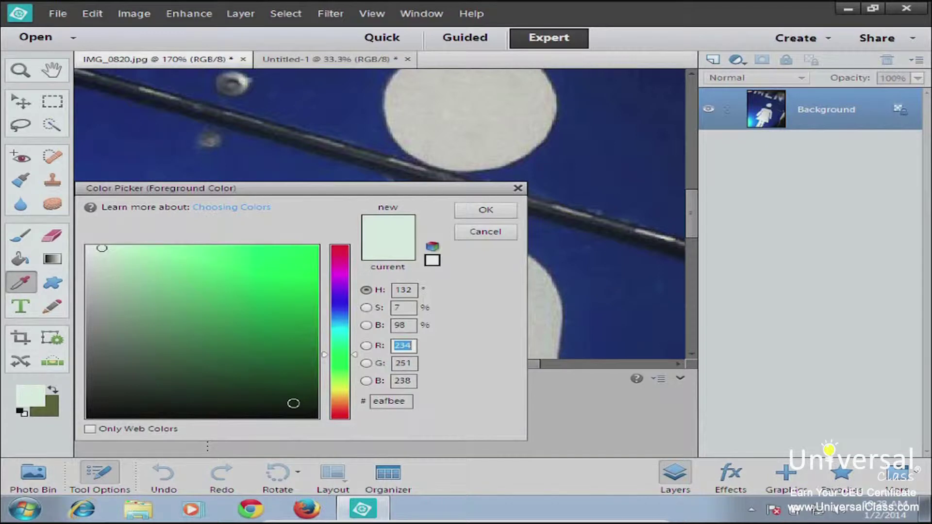
{"action": "left_click", "coordinate": [296, 402]}
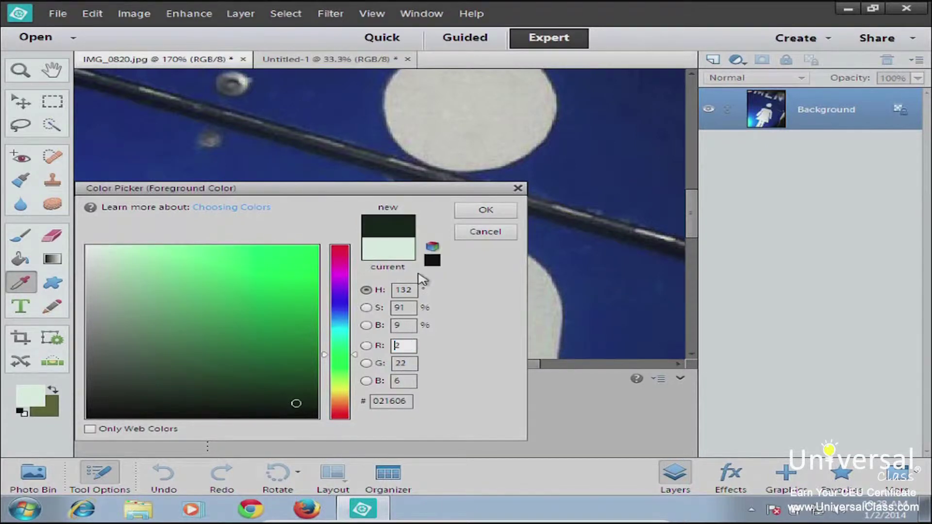
{"action": "left_click", "coordinate": [485, 209]}
Set the pencil to 9 px, 73% opacity and Hard Light mode, and draw along the gap between the figure's arm and body
{"action": "left_click_drag", "start_coordinate": [285, 400], "coordinate": [299, 403]}
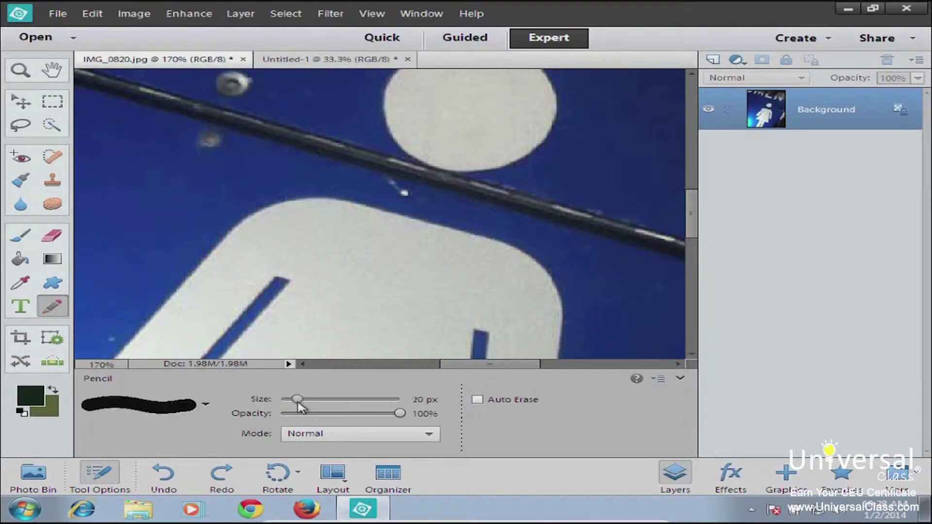
{"action": "left_click_drag", "start_coordinate": [399, 415], "coordinate": [367, 416]}
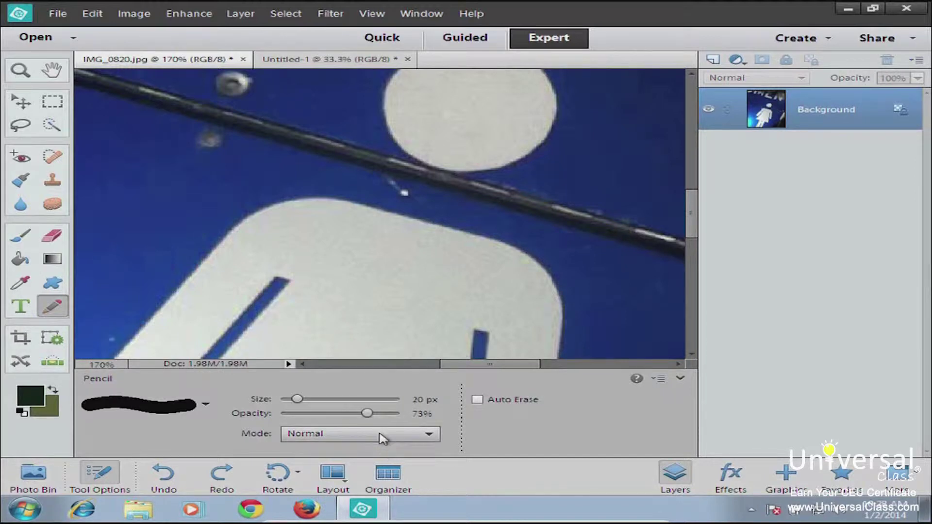
{"action": "left_click", "coordinate": [384, 439]}
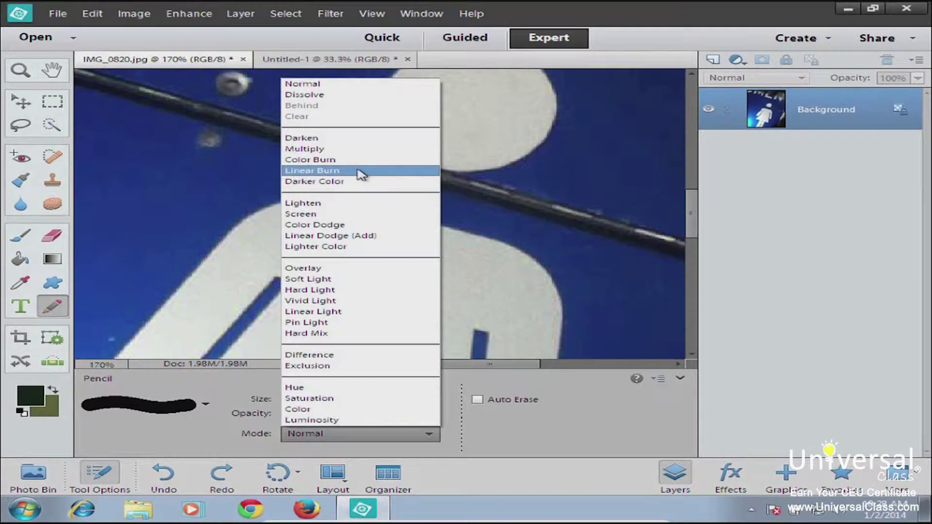
{"action": "left_click", "coordinate": [341, 293]}
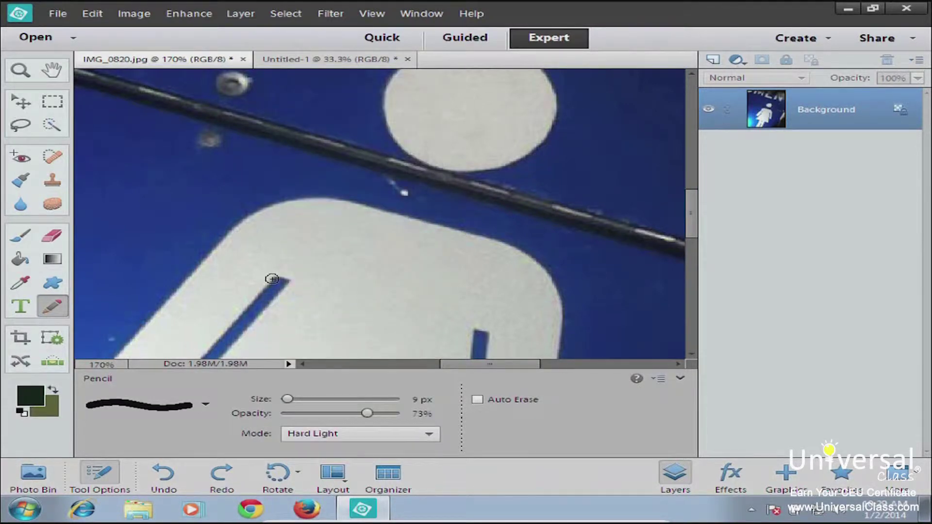
{"action": "left_click_drag", "start_coordinate": [273, 279], "coordinate": [216, 337]}
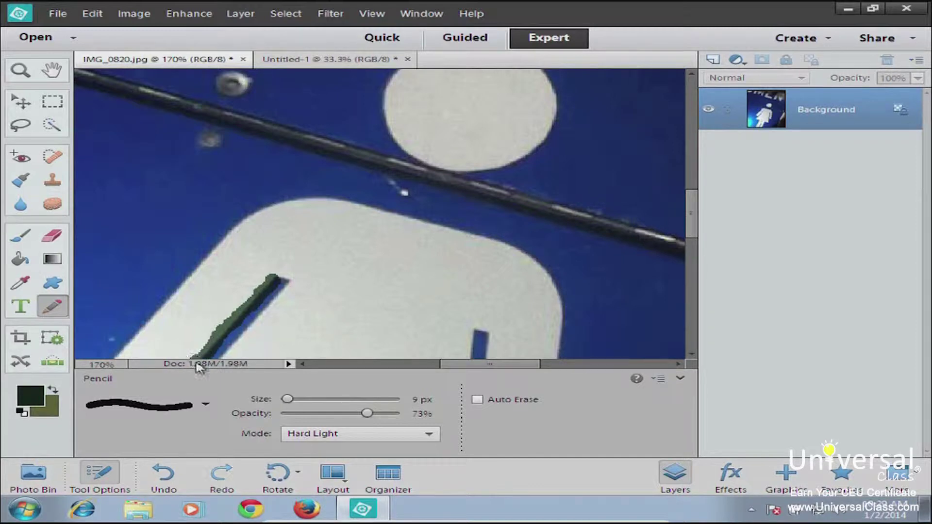
Switch to the Impressionist Brush, set it to 43 px, 39% opacity and Saturation mode, and paint across the sign
{"action": "left_click", "coordinate": [20, 70]}
{"action": "key", "text": "ctrl+minus"}
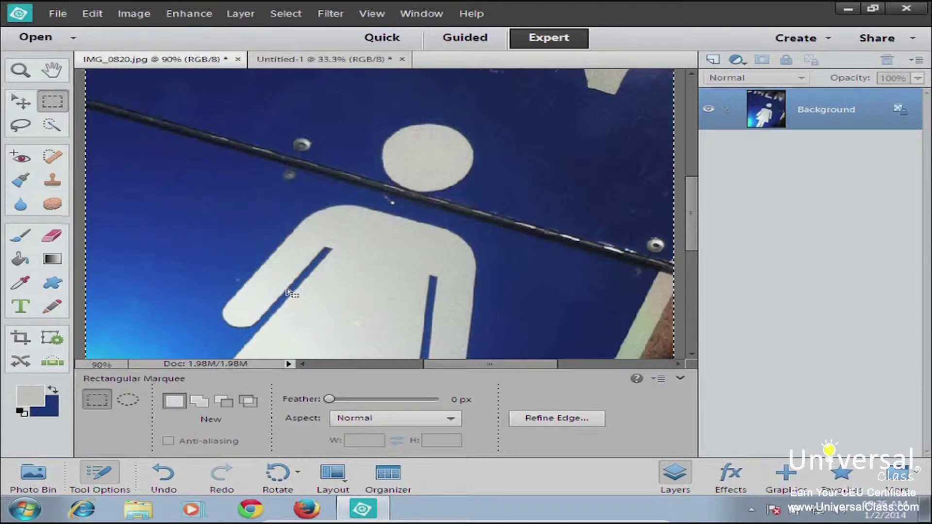
{"action": "left_click", "coordinate": [18, 240]}
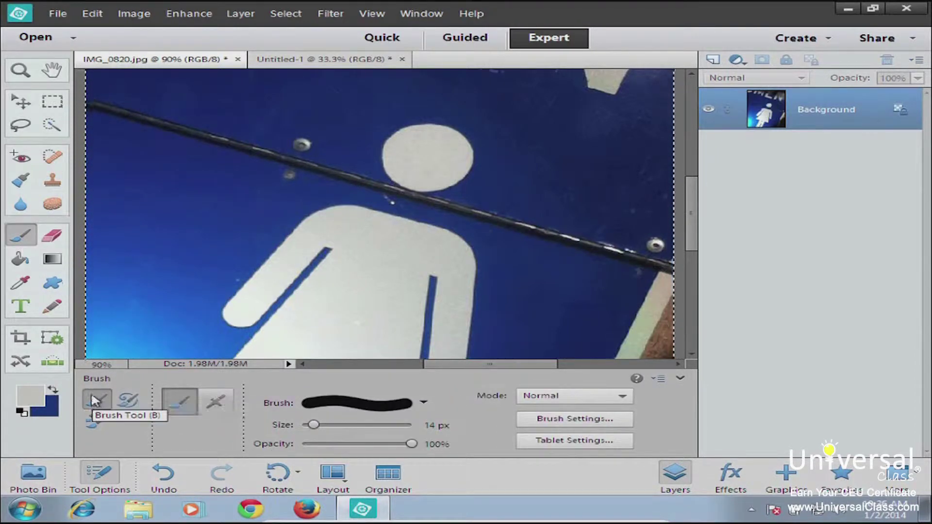
{"action": "left_click", "coordinate": [128, 400]}
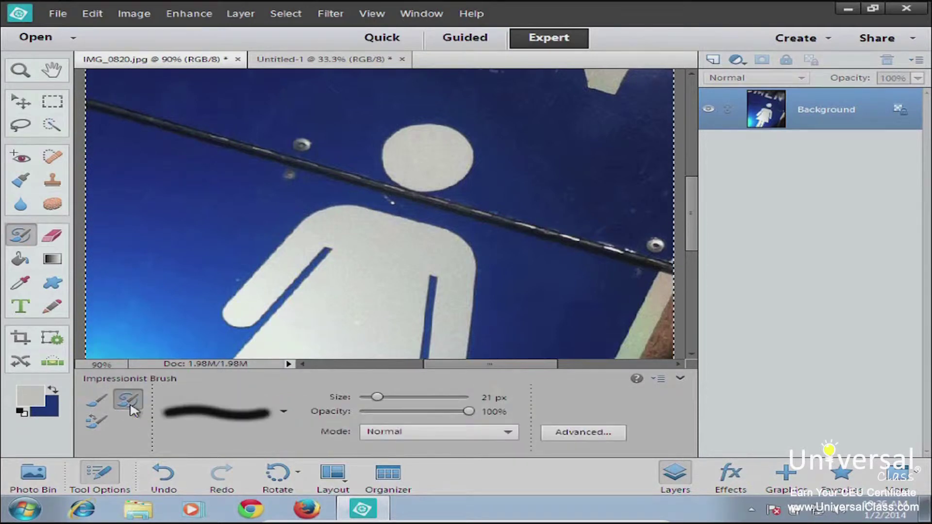
{"action": "left_click", "coordinate": [260, 413]}
{"action": "left_click", "coordinate": [255, 350]}
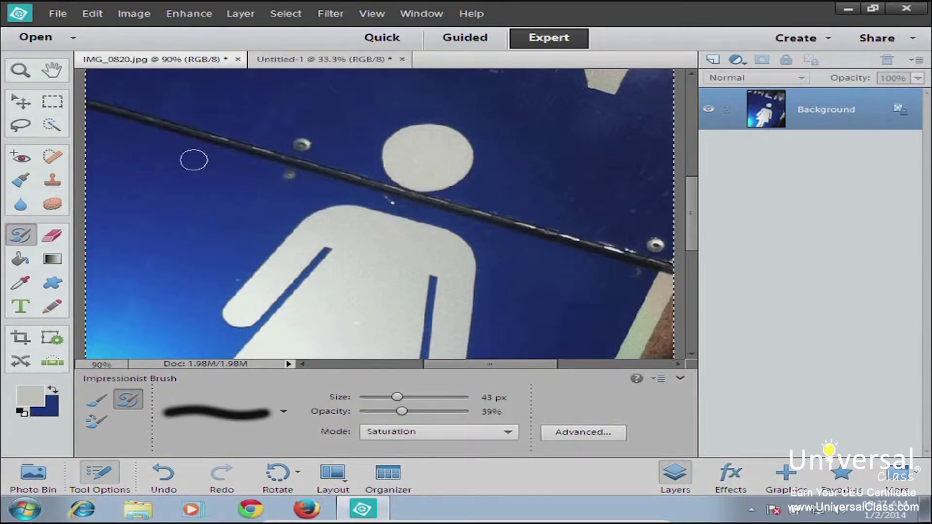
{"action": "mouse_move", "coordinate": [121, 108]}
{"action": "left_mouse_down"}
{"action": "mouse_move", "coordinate": [308, 155]}
{"action": "mouse_move", "coordinate": [395, 193]}
{"action": "mouse_move", "coordinate": [550, 238]}
{"action": "mouse_move", "coordinate": [635, 254]}
{"action": "mouse_move", "coordinate": [666, 268]}
{"action": "mouse_move", "coordinate": [677, 291]}
{"action": "left_mouse_up"}
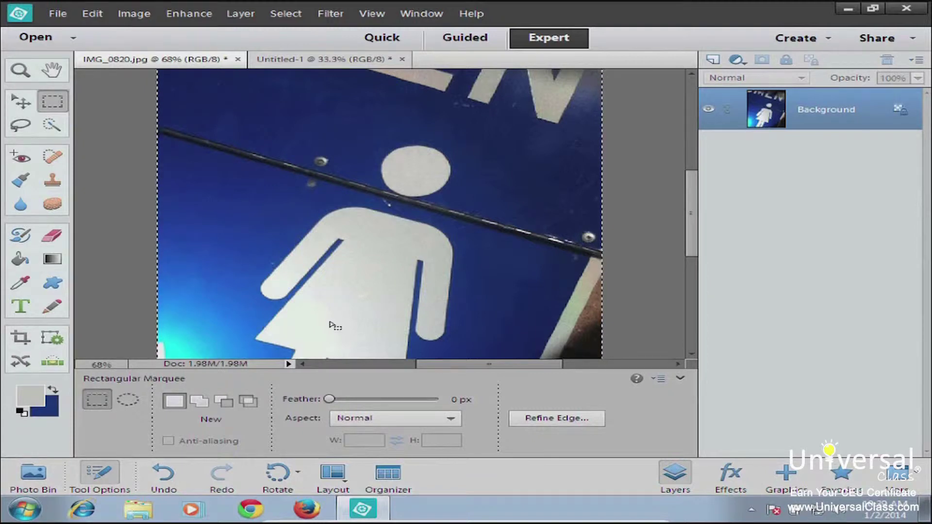
Switch to the Color Replacement brush and set its tolerance to 32%
{"action": "left_click", "coordinate": [20, 235]}
{"action": "left_click", "coordinate": [93, 423]}
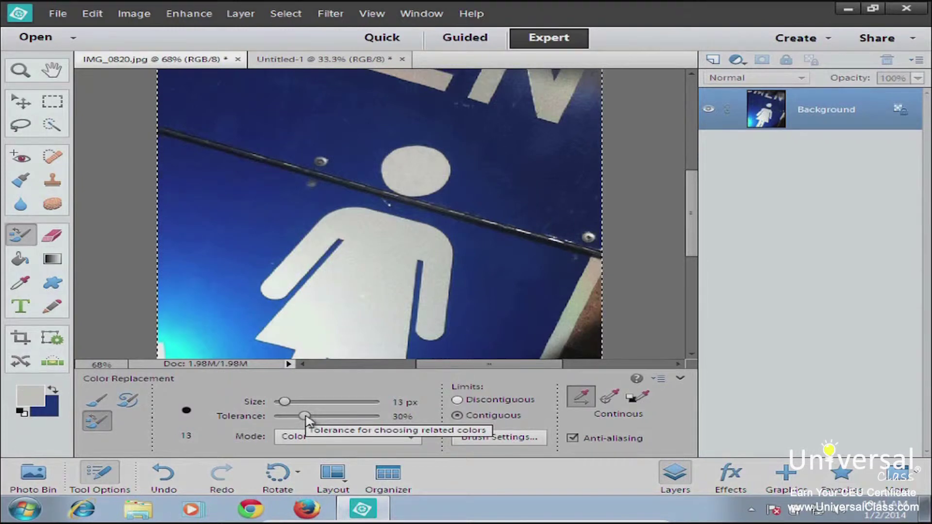
{"action": "mouse_move", "coordinate": [306, 416]}
{"action": "left_mouse_down"}
{"action": "mouse_move", "coordinate": [282, 422]}
{"action": "mouse_move", "coordinate": [350, 424]}
{"action": "mouse_move", "coordinate": [311, 427]}
{"action": "left_mouse_up"}
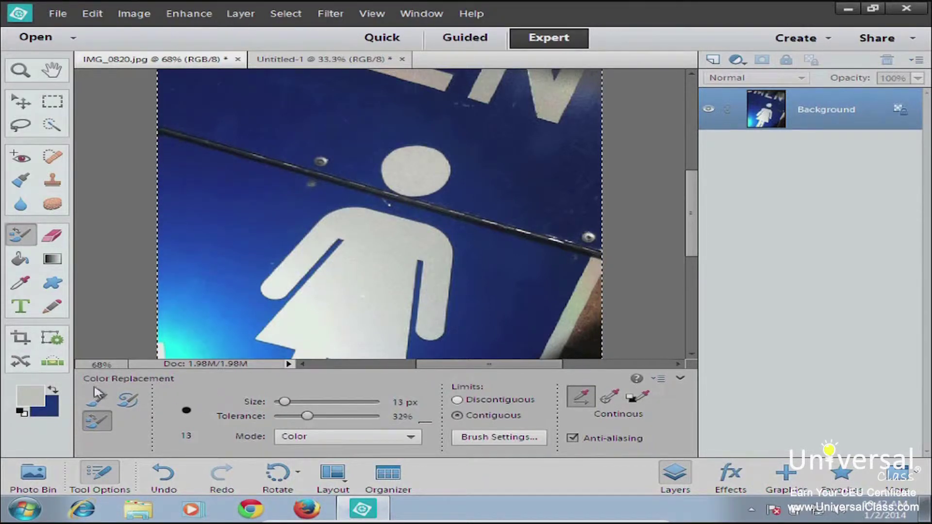
Change the foreground color to a light green
{"action": "left_click", "coordinate": [30, 391]}
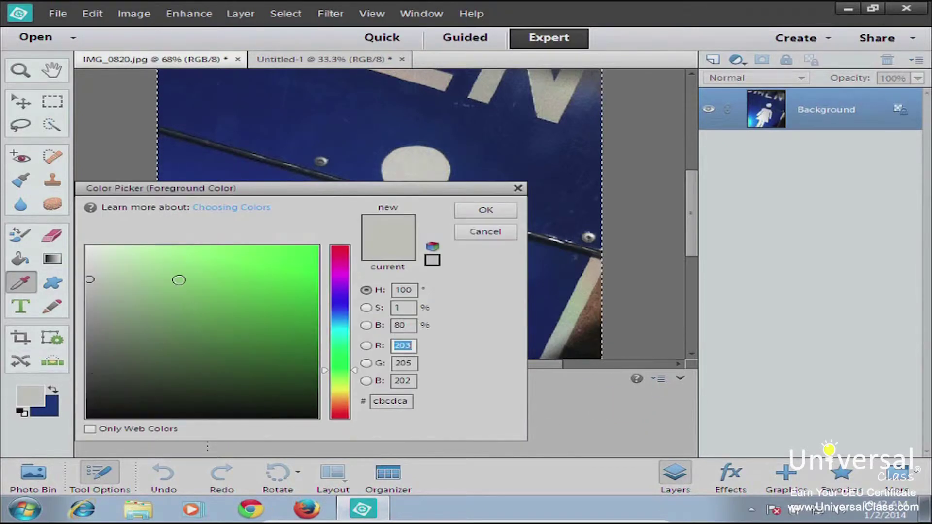
{"action": "left_click", "coordinate": [258, 259]}
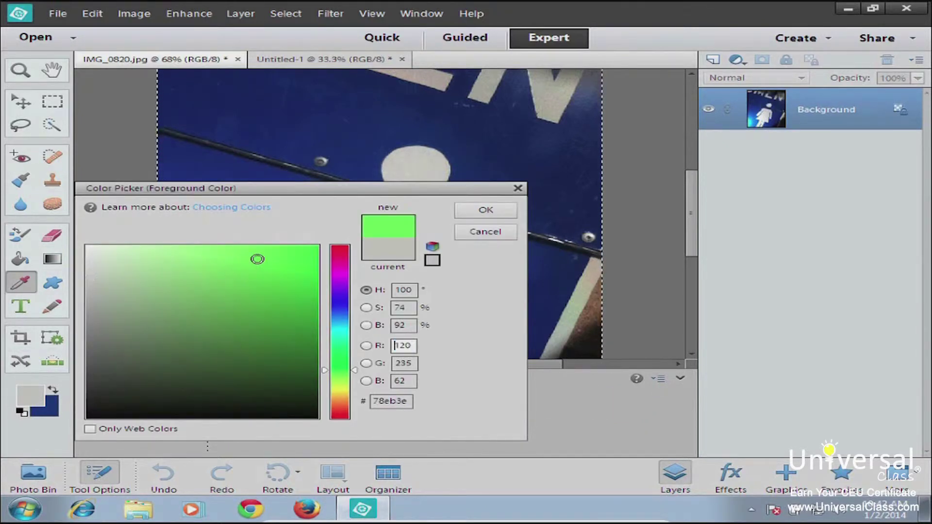
{"action": "mouse_move", "coordinate": [192, 274]}
{"action": "left_mouse_down"}
{"action": "mouse_move", "coordinate": [174, 307]}
{"action": "mouse_move", "coordinate": [172, 288]}
{"action": "left_mouse_up"}
{"action": "left_click", "coordinate": [486, 209]}
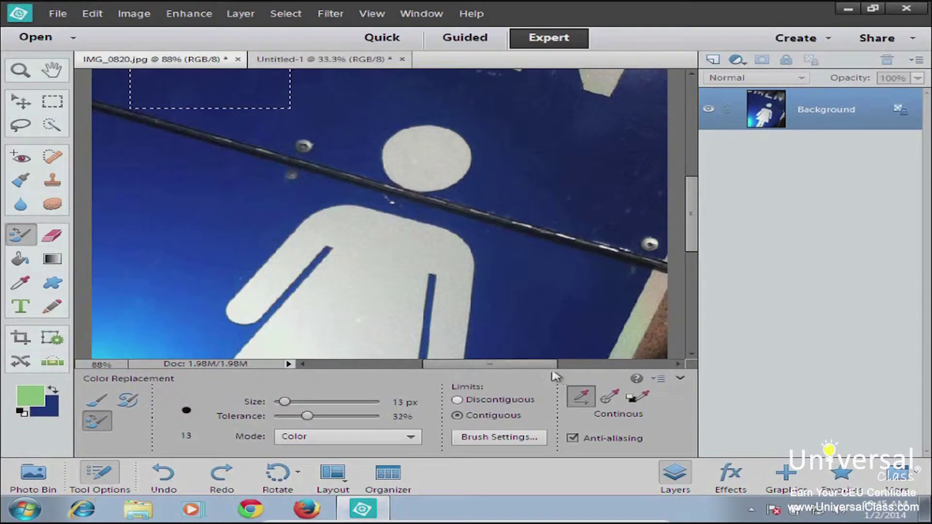
Set color replacement sampling to Once, select the whole photo and dab light green onto the figure's dress
{"action": "left_click", "coordinate": [607, 403]}
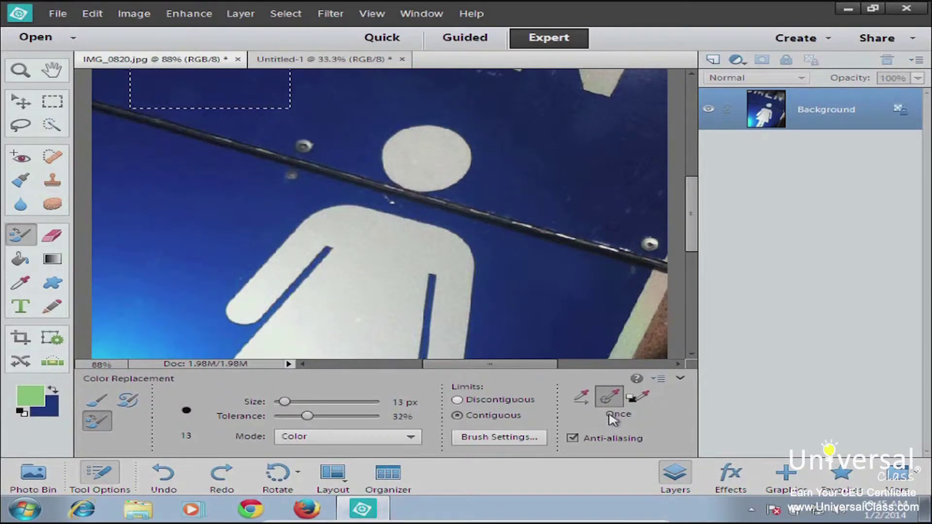
{"action": "key", "text": "ctrl+a"}
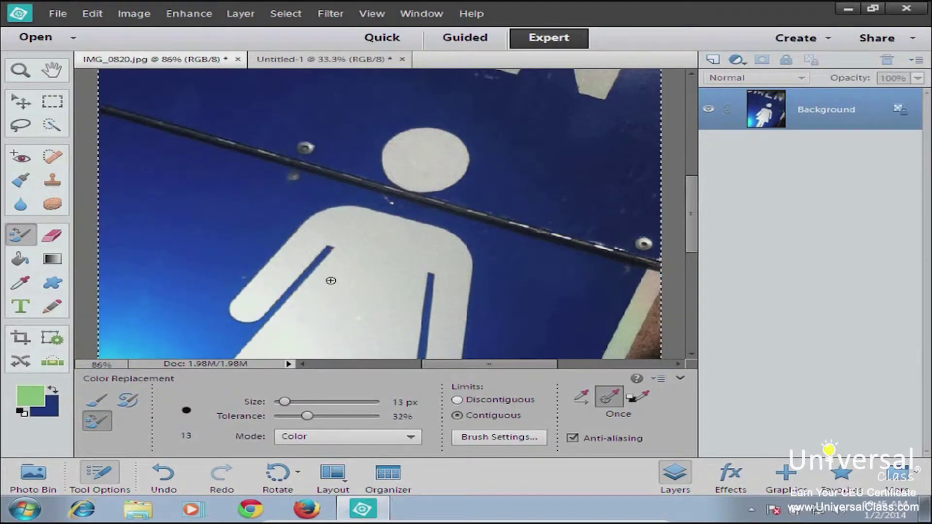
{"action": "left_click", "coordinate": [331, 281]}
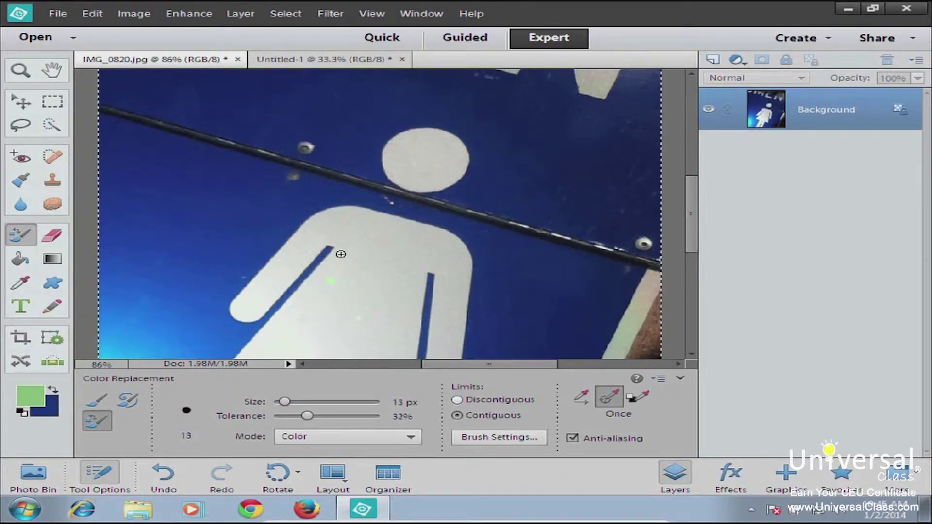
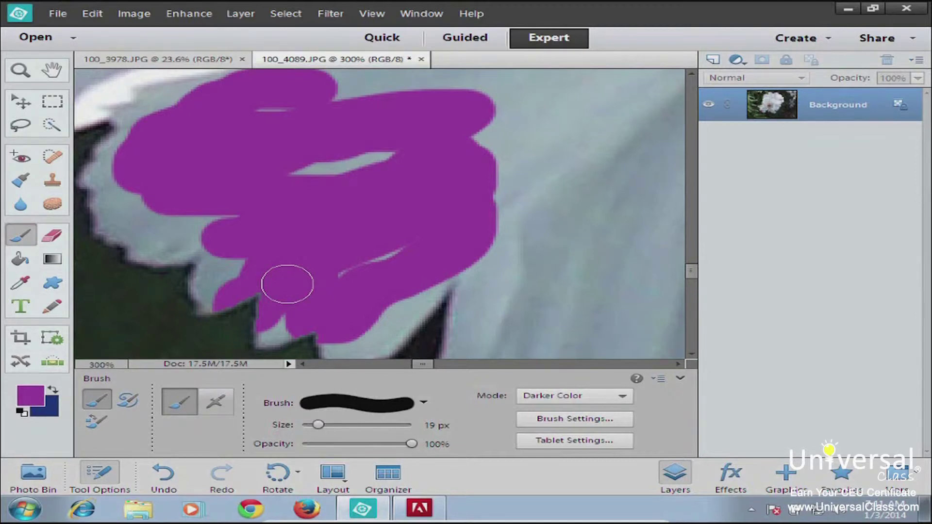
Set the brush blending mode to Lighten and paint purple along the petal's jagged outer edge in 100_4089.JPG
{"action": "left_click", "coordinate": [567, 399]}
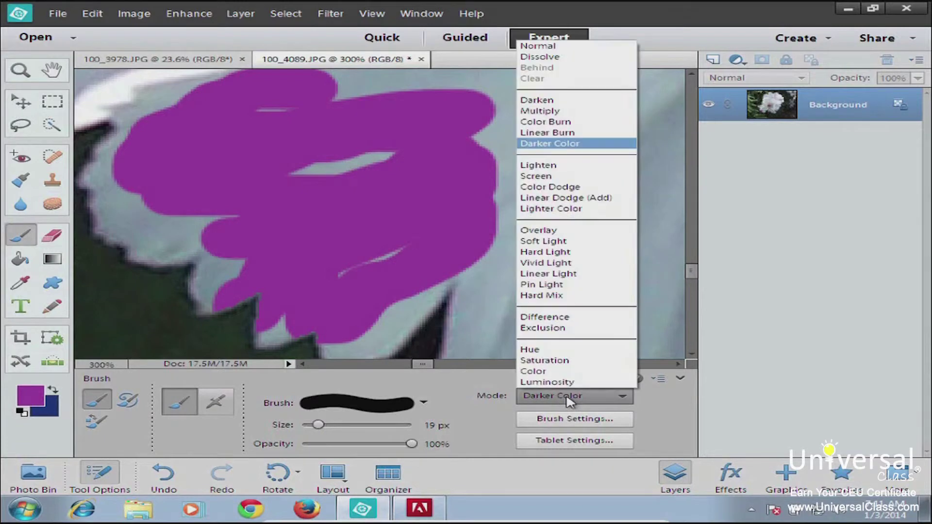
{"action": "left_click", "coordinate": [529, 166]}
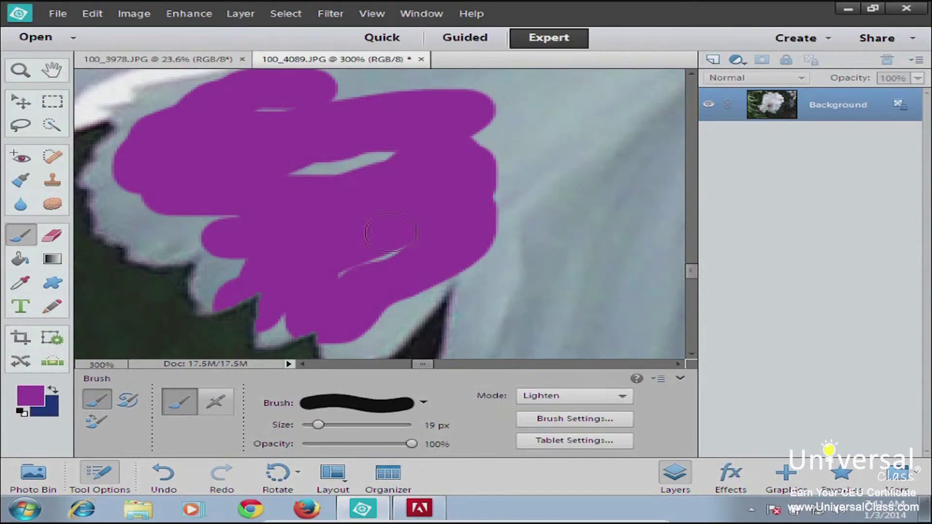
{"action": "mouse_move", "coordinate": [239, 281]}
{"action": "left_mouse_down"}
{"action": "mouse_move", "coordinate": [211, 293]}
{"action": "mouse_move", "coordinate": [237, 272]}
{"action": "mouse_move", "coordinate": [237, 262]}
{"action": "mouse_move", "coordinate": [232, 275]}
{"action": "mouse_move", "coordinate": [213, 275]}
{"action": "mouse_move", "coordinate": [220, 253]}
{"action": "mouse_move", "coordinate": [137, 251]}
{"action": "mouse_move", "coordinate": [172, 243]}
{"action": "mouse_move", "coordinate": [185, 230]}
{"action": "mouse_move", "coordinate": [163, 244]}
{"action": "mouse_move", "coordinate": [121, 217]}
{"action": "mouse_move", "coordinate": [235, 224]}
{"action": "mouse_move", "coordinate": [112, 195]}
{"action": "mouse_move", "coordinate": [133, 141]}
{"action": "left_mouse_up"}
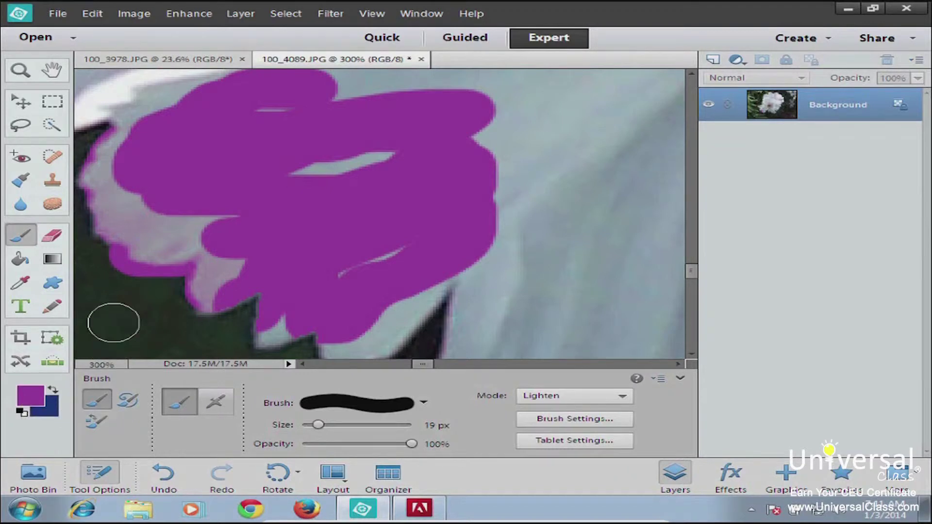
Set the brush blending mode to Overlay and paint over the purple area on the petal in 100_4089.JPG
{"action": "left_click", "coordinate": [551, 396]}
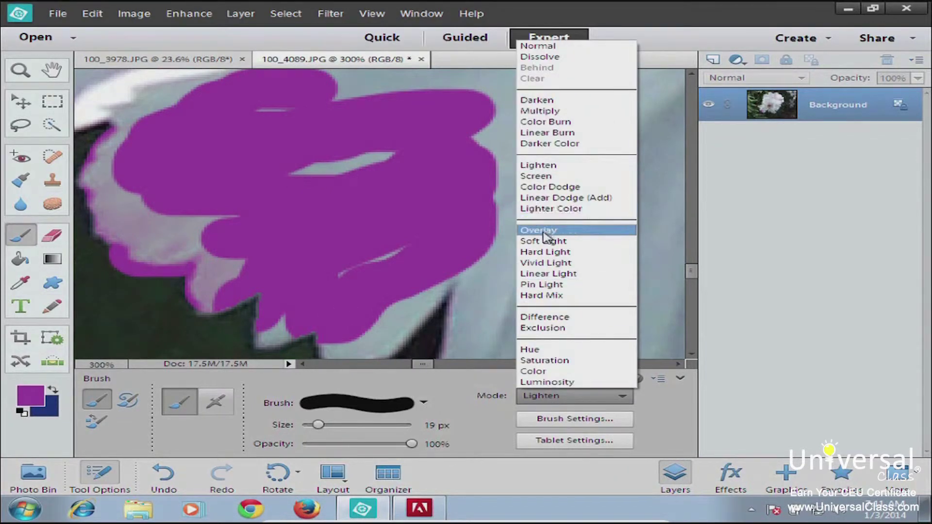
{"action": "left_click", "coordinate": [540, 230]}
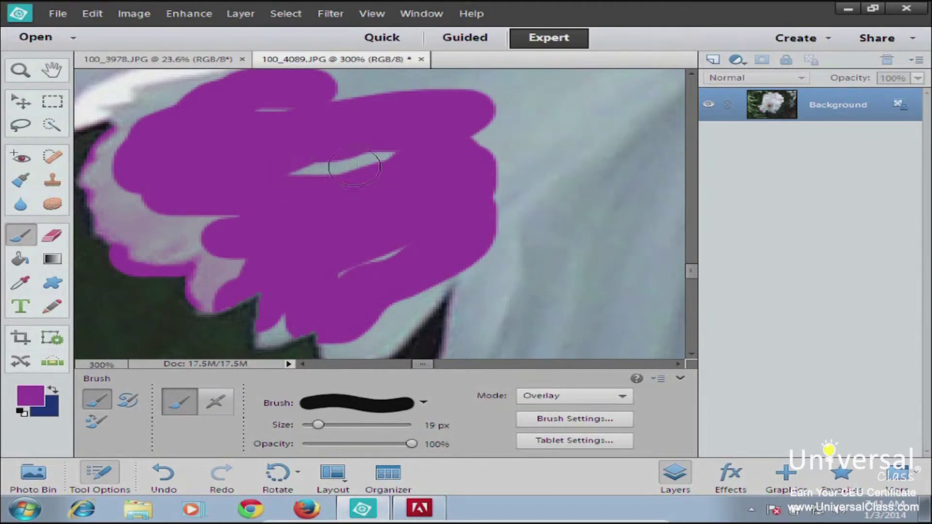
{"action": "mouse_move", "coordinate": [304, 176]}
{"action": "left_mouse_down"}
{"action": "mouse_move", "coordinate": [391, 149]}
{"action": "mouse_move", "coordinate": [335, 168]}
{"action": "mouse_move", "coordinate": [315, 161]}
{"action": "mouse_move", "coordinate": [286, 182]}
{"action": "mouse_move", "coordinate": [382, 161]}
{"action": "mouse_move", "coordinate": [287, 200]}
{"action": "mouse_move", "coordinate": [329, 200]}
{"action": "mouse_move", "coordinate": [396, 176]}
{"action": "mouse_move", "coordinate": [385, 186]}
{"action": "mouse_move", "coordinate": [283, 182]}
{"action": "mouse_move", "coordinate": [308, 157]}
{"action": "mouse_move", "coordinate": [432, 135]}
{"action": "mouse_move", "coordinate": [360, 197]}
{"action": "mouse_move", "coordinate": [321, 200]}
{"action": "mouse_move", "coordinate": [350, 200]}
{"action": "mouse_move", "coordinate": [331, 186]}
{"action": "mouse_move", "coordinate": [385, 181]}
{"action": "mouse_move", "coordinate": [416, 149]}
{"action": "left_mouse_up"}
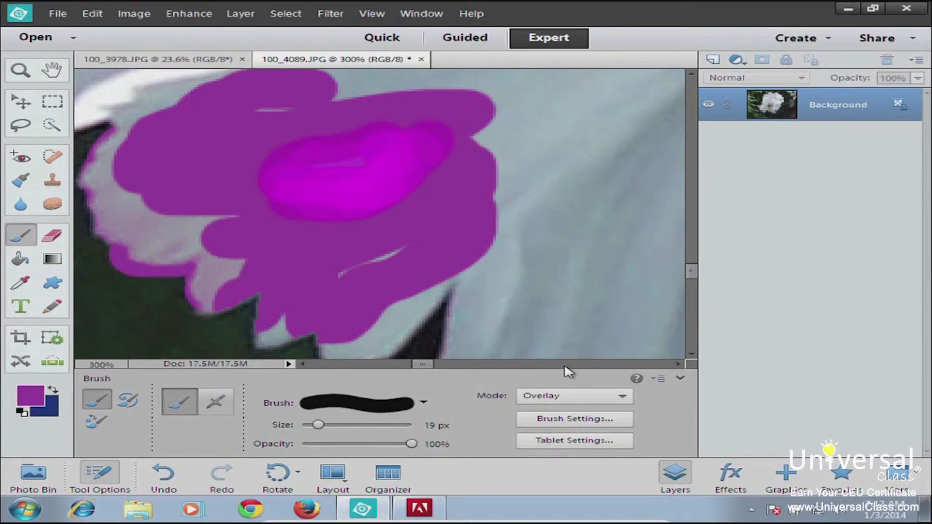
{"action": "left_click_drag", "start_coordinate": [484, 267], "coordinate": [498, 236]}
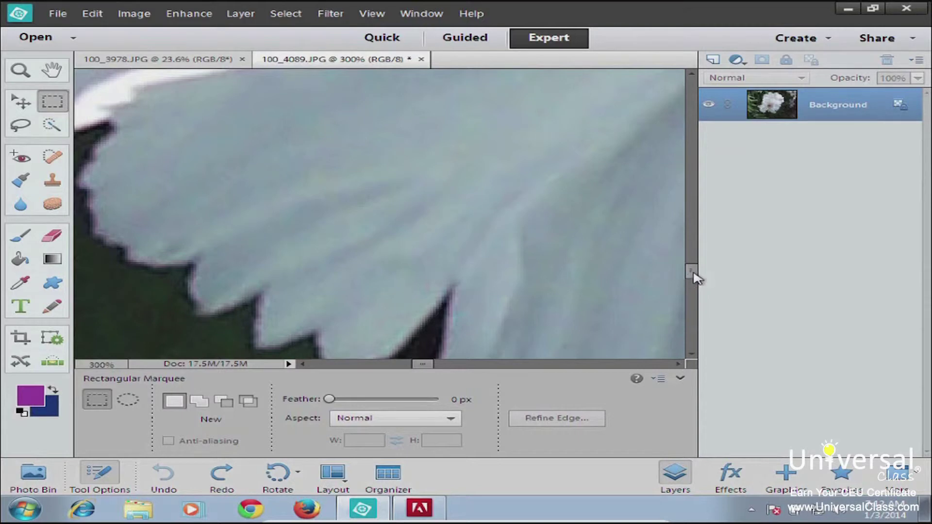
Change the foreground color to a very dark purple and set the brush blending mode to Darken
{"action": "left_click_drag", "start_coordinate": [691, 271], "coordinate": [693, 262]}
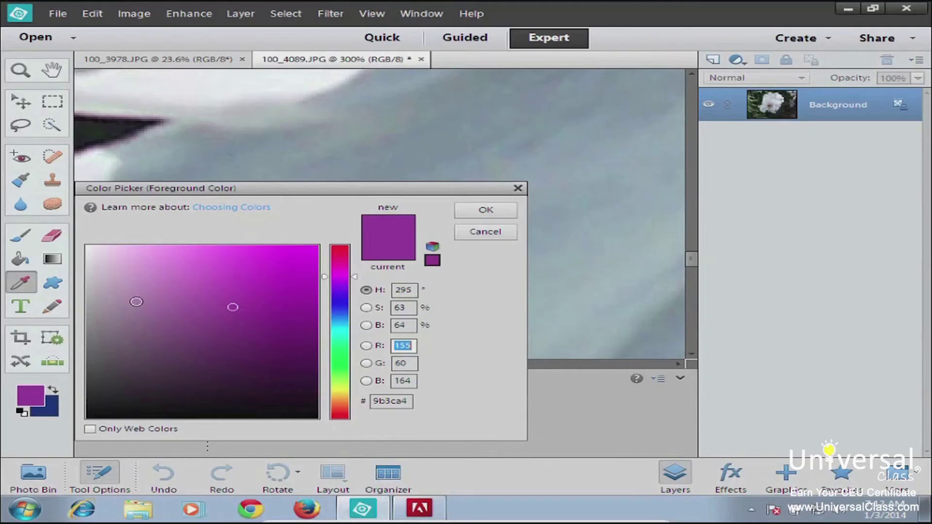
{"action": "left_click_drag", "start_coordinate": [108, 246], "coordinate": [108, 256]}
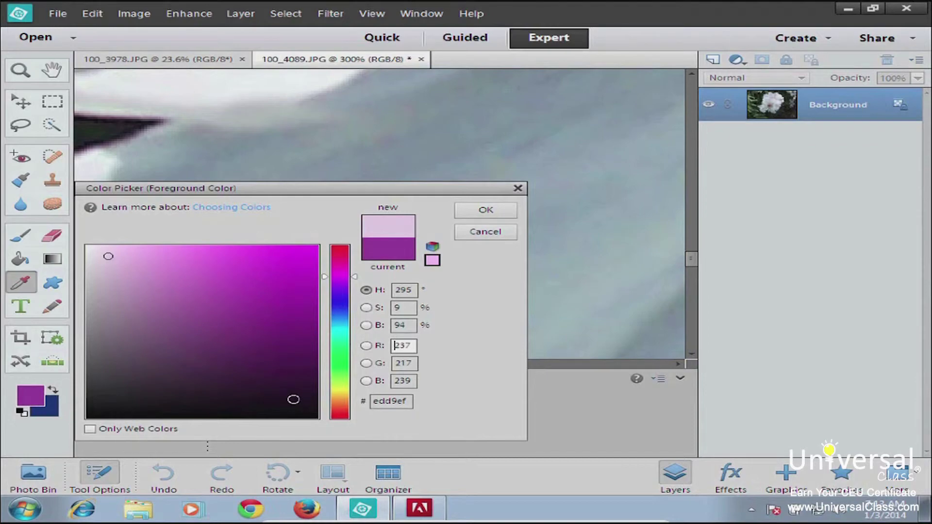
{"action": "left_click", "coordinate": [486, 210]}
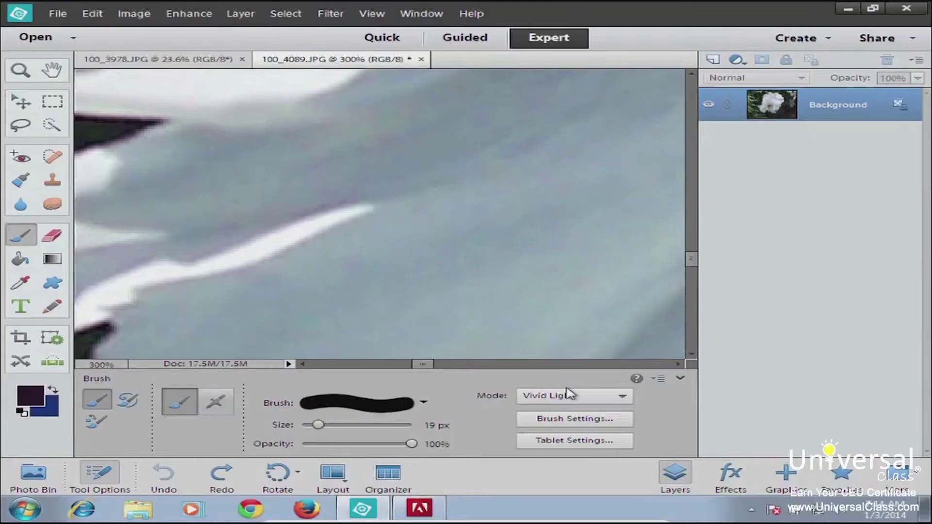
{"action": "left_click", "coordinate": [569, 397]}
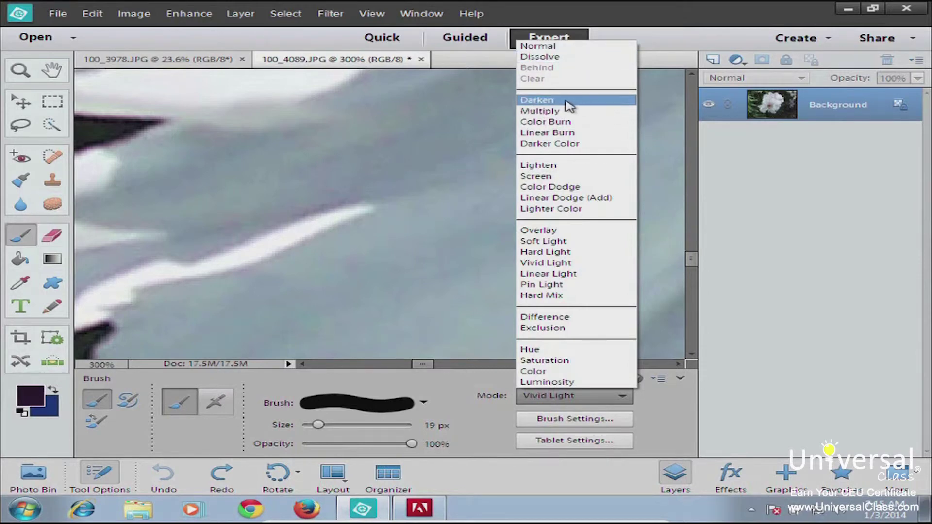
{"action": "left_click", "coordinate": [568, 101]}
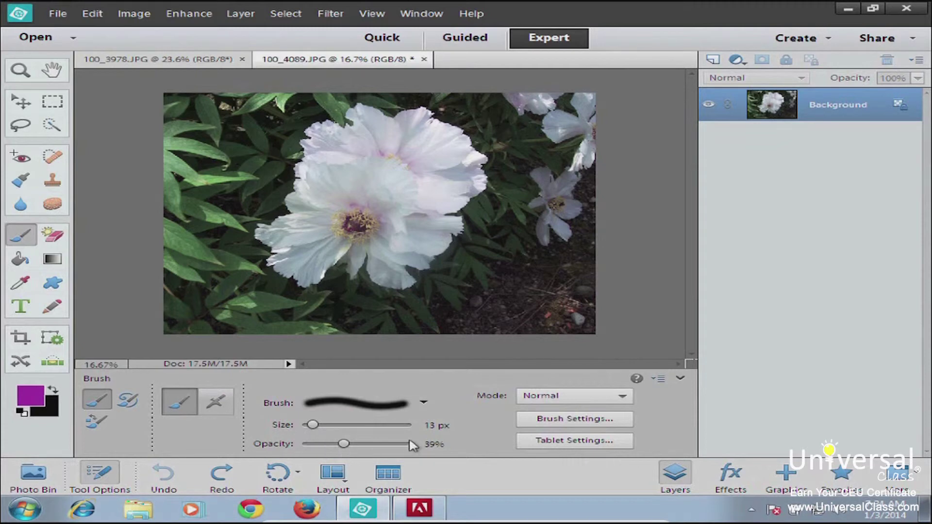
{"action": "left_click", "coordinate": [385, 403]}
{"action": "left_click", "coordinate": [385, 404]}
{"action": "left_click", "coordinate": [552, 420]}
{"action": "left_click", "coordinate": [553, 422]}
Open the Preset Manager and review the Swatches, Gradients, Styles, Patterns and Effects presets, returning to Brushes
{"action": "left_click", "coordinate": [98, 14]}
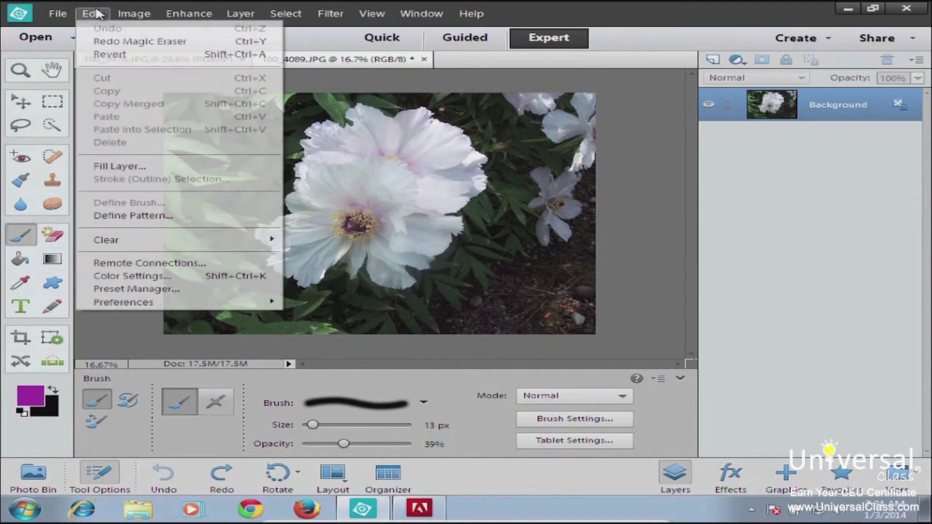
{"action": "left_click", "coordinate": [119, 290]}
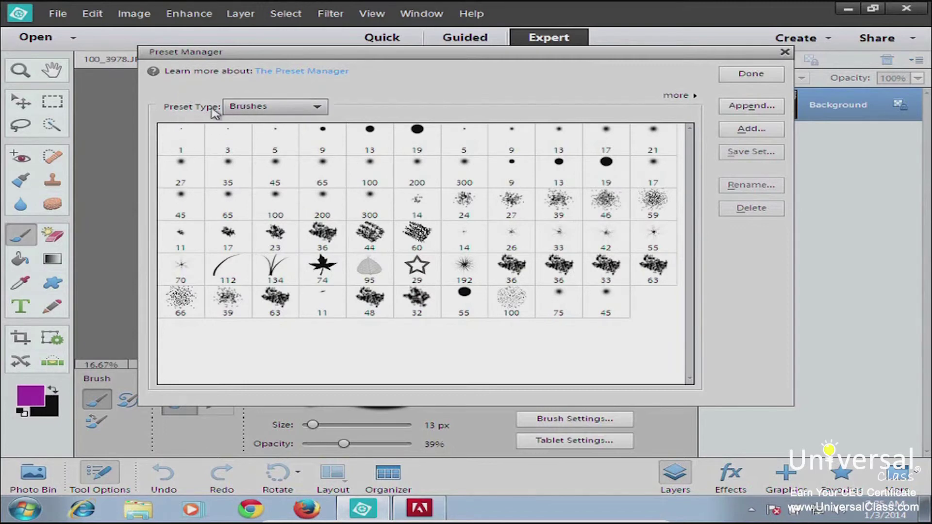
{"action": "left_click", "coordinate": [250, 106]}
{"action": "left_click", "coordinate": [257, 132]}
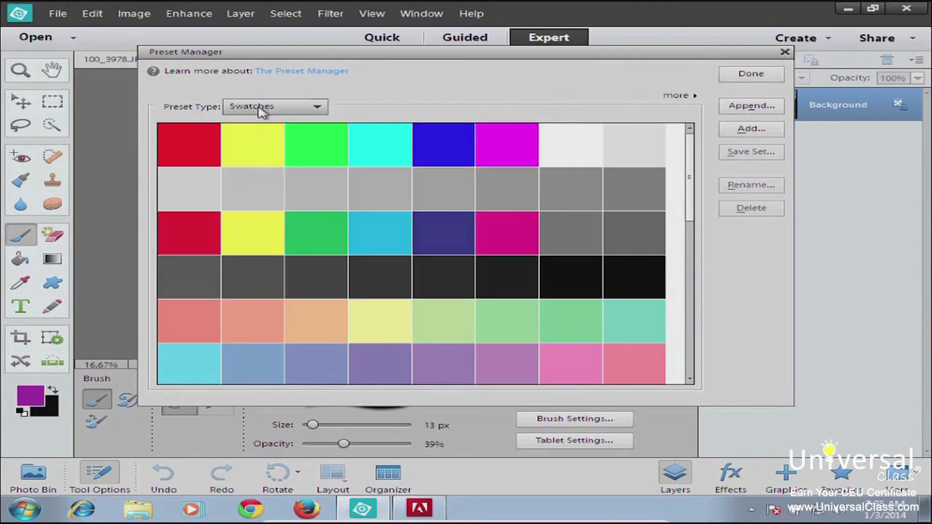
{"action": "left_click", "coordinate": [262, 110]}
{"action": "left_click", "coordinate": [257, 144]}
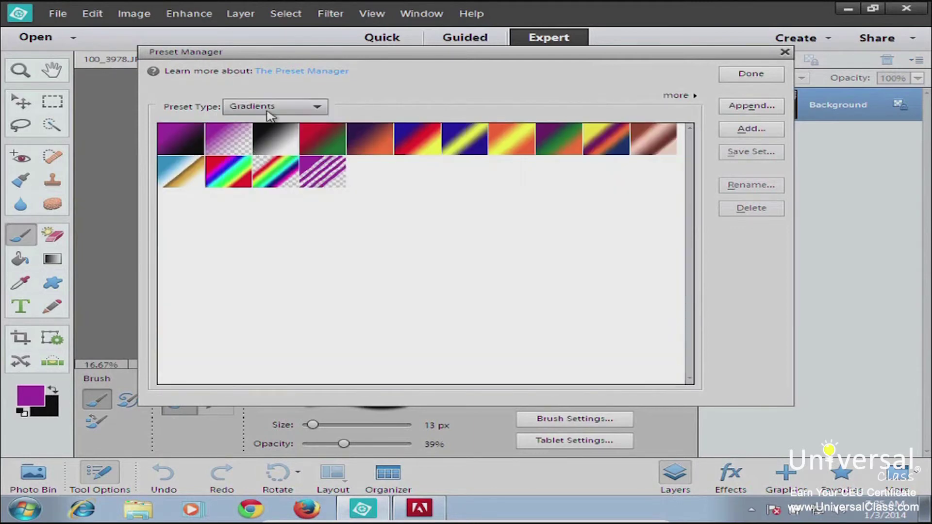
{"action": "left_click", "coordinate": [269, 108]}
{"action": "left_click", "coordinate": [272, 155]}
{"action": "left_click", "coordinate": [276, 111]}
{"action": "left_click", "coordinate": [271, 166]}
{"action": "left_click", "coordinate": [282, 112]}
{"action": "left_click", "coordinate": [272, 177]}
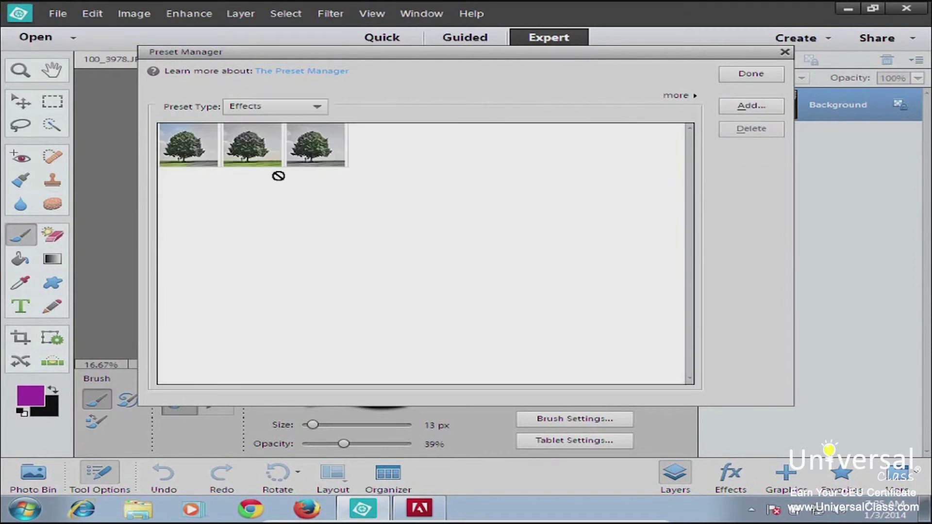
{"action": "left_click", "coordinate": [288, 114]}
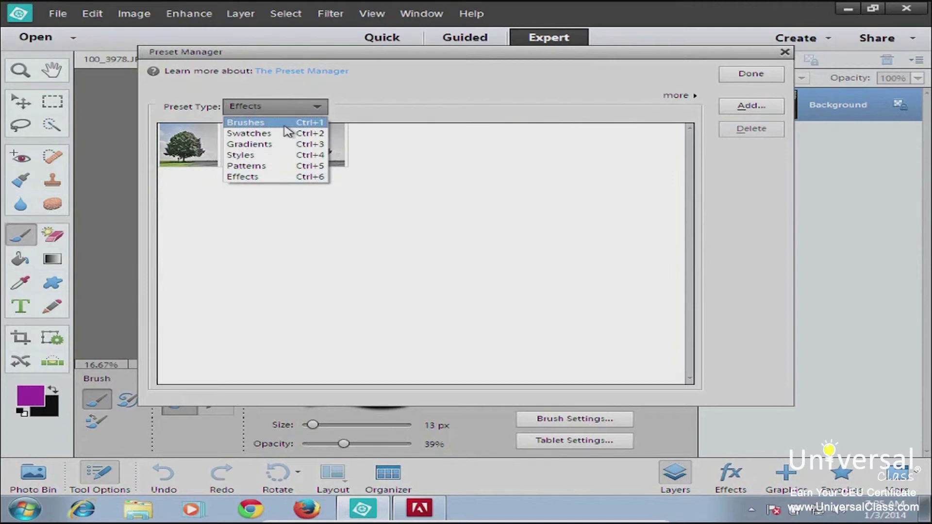
{"action": "left_click", "coordinate": [285, 126]}
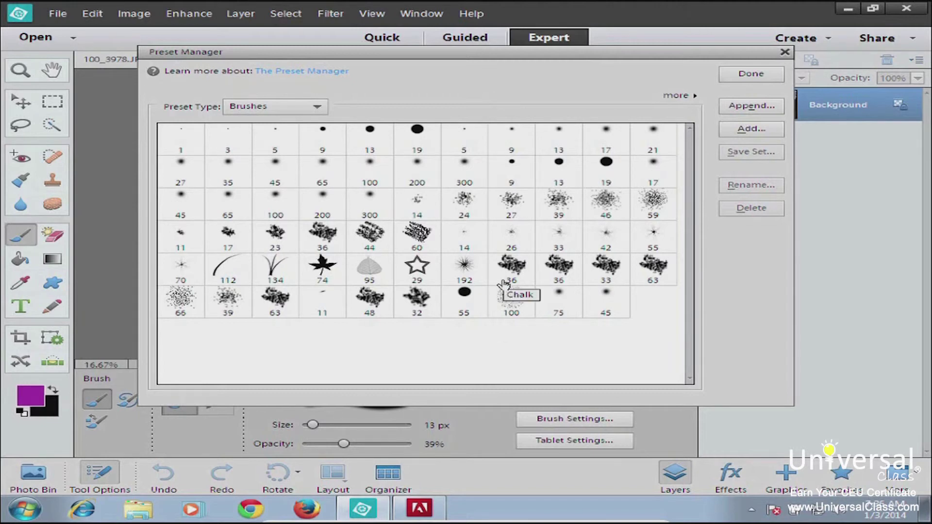
View the file dialogs for appending brushes and patterns without loading anything, and close the Preset Manager
{"action": "left_click", "coordinate": [761, 106]}
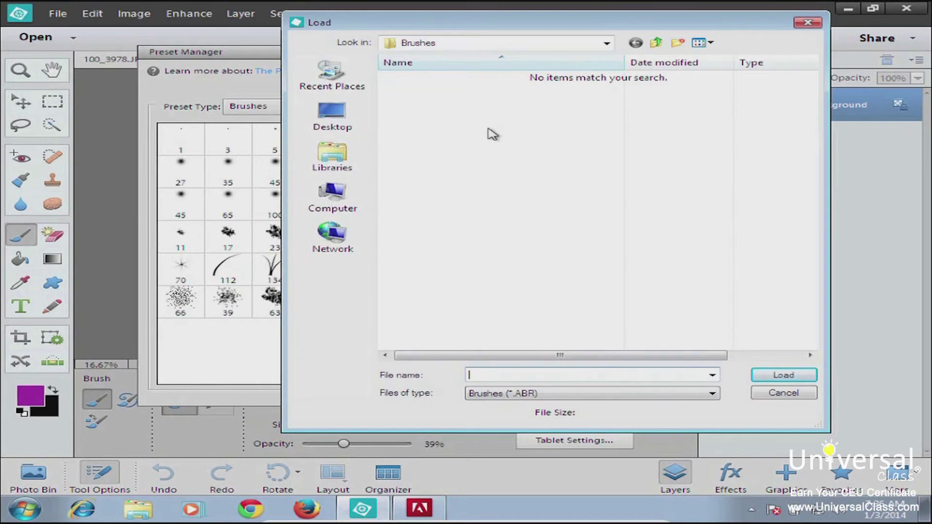
{"action": "left_click", "coordinate": [807, 23]}
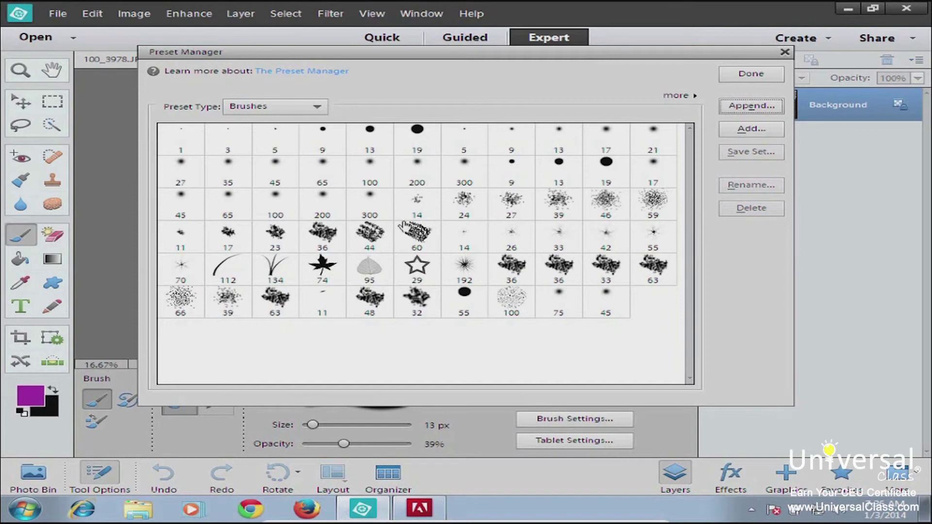
{"action": "left_click", "coordinate": [276, 107]}
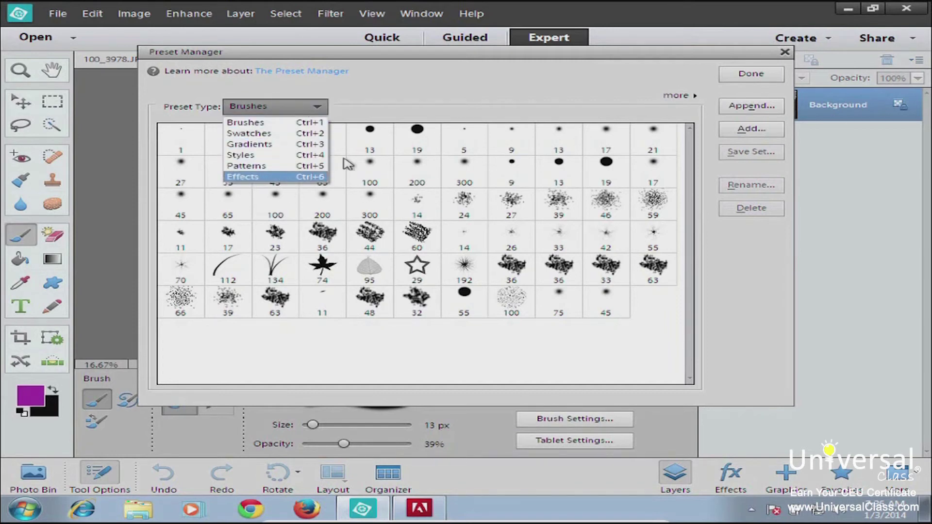
{"action": "left_click", "coordinate": [305, 165]}
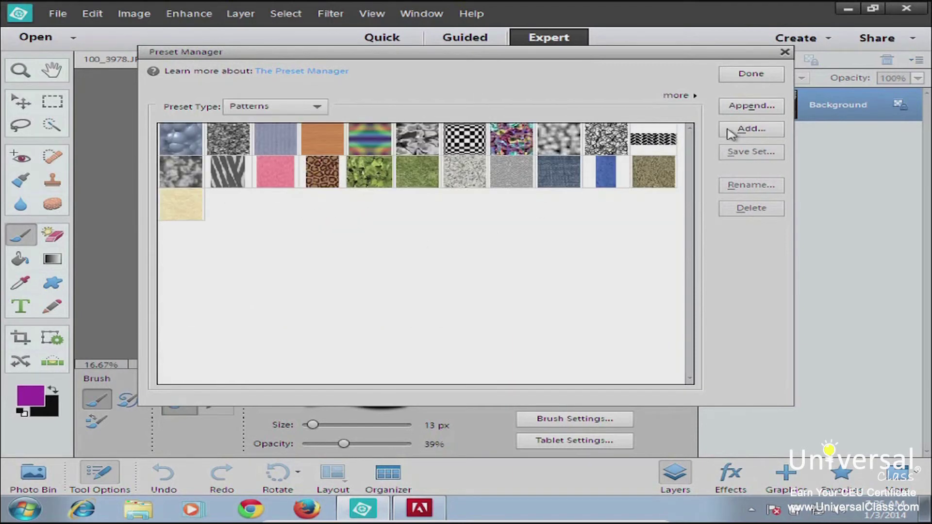
{"action": "left_click", "coordinate": [751, 108]}
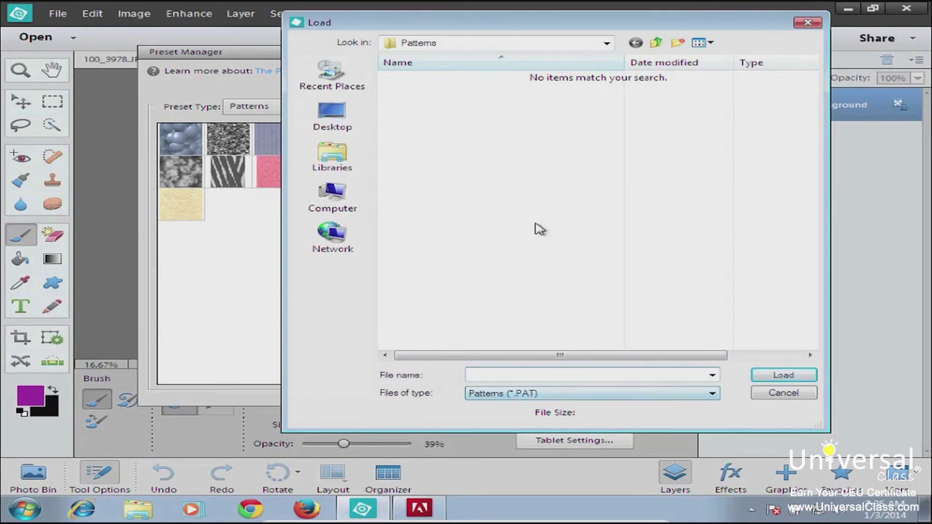
{"action": "left_click", "coordinate": [808, 22]}
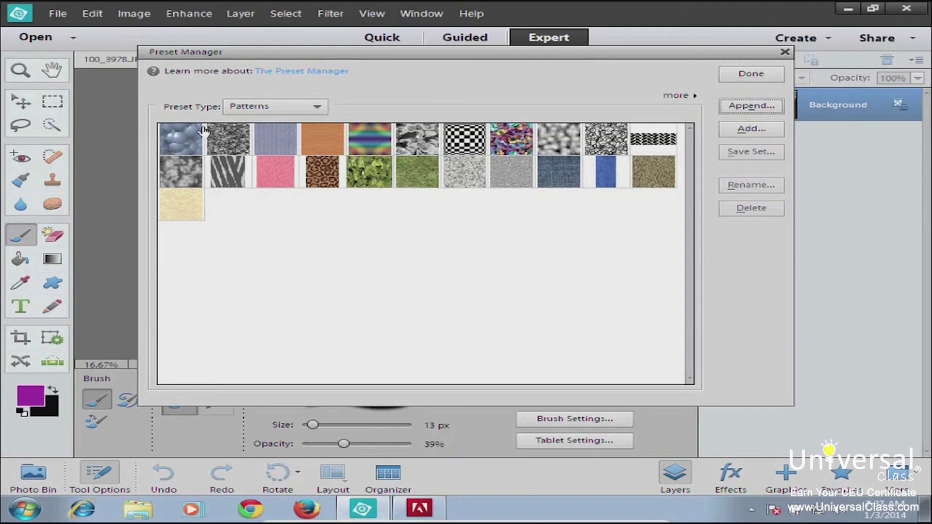
{"action": "left_click", "coordinate": [785, 53]}
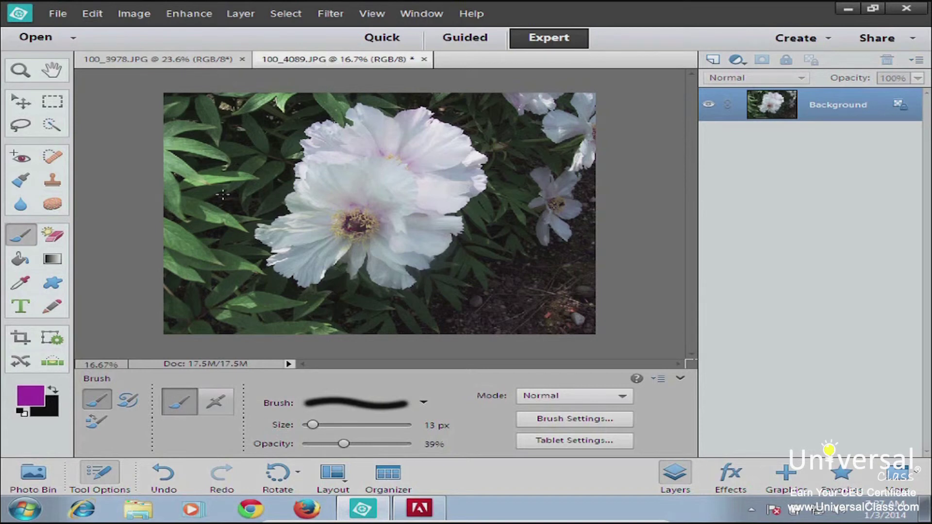
Select the Smart Brush tool, checking the Detail Smart Brush options in between
{"action": "left_click", "coordinate": [21, 182]}
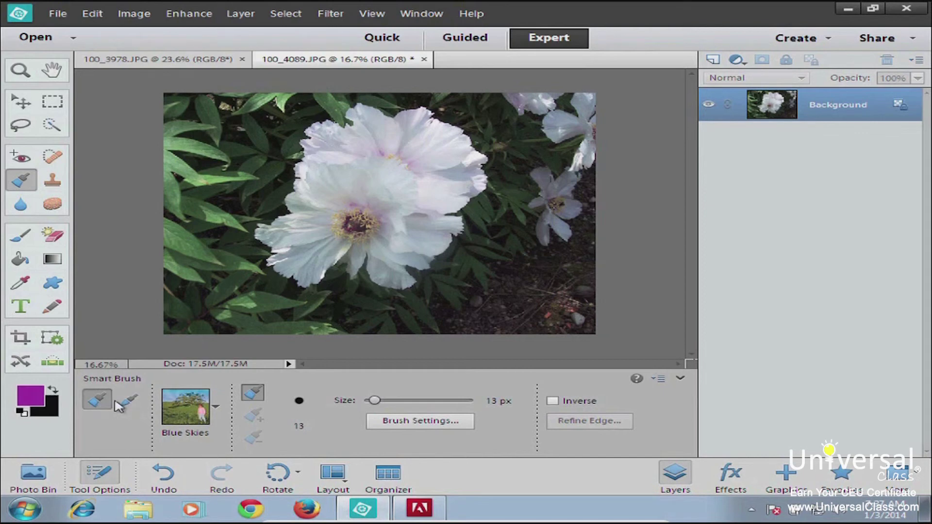
{"action": "left_click", "coordinate": [130, 404]}
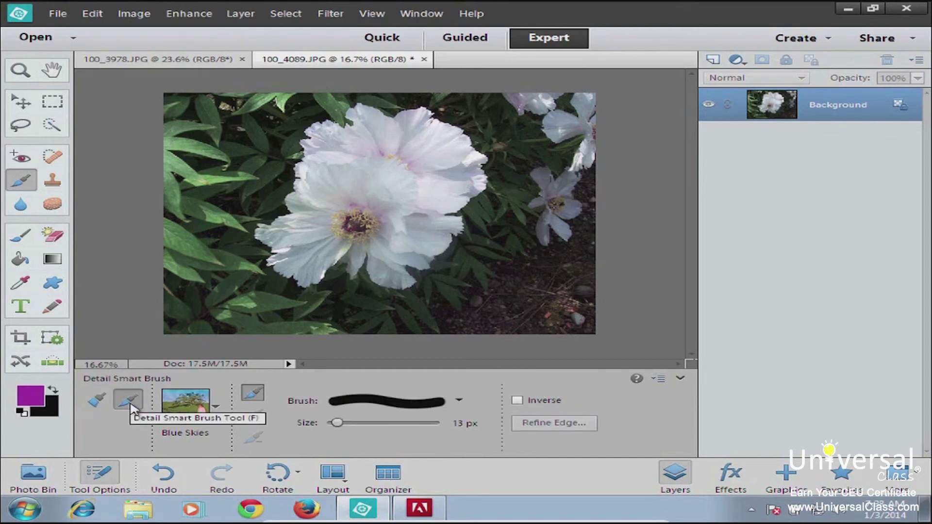
{"action": "left_click", "coordinate": [97, 400]}
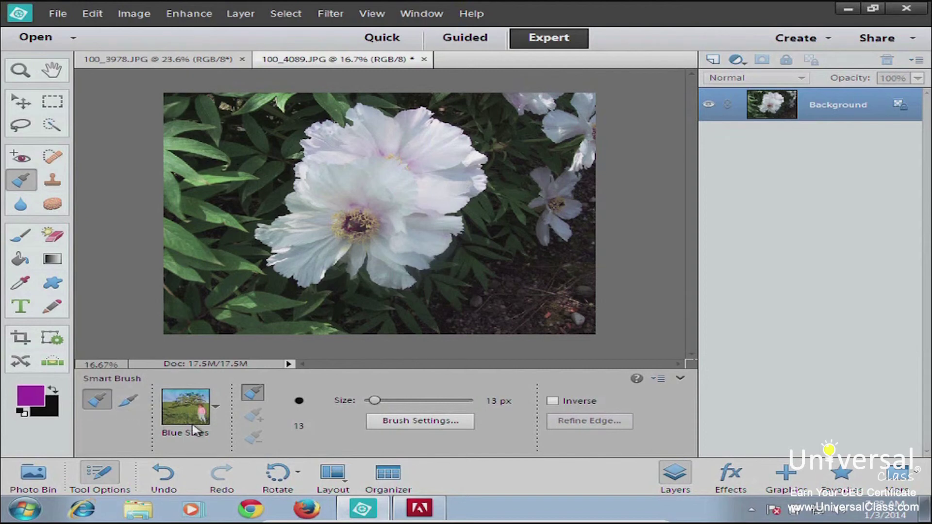
Apply the Brighter Smart Brush effect to the large white flower with an 81 px brush
{"action": "left_click", "coordinate": [216, 408]}
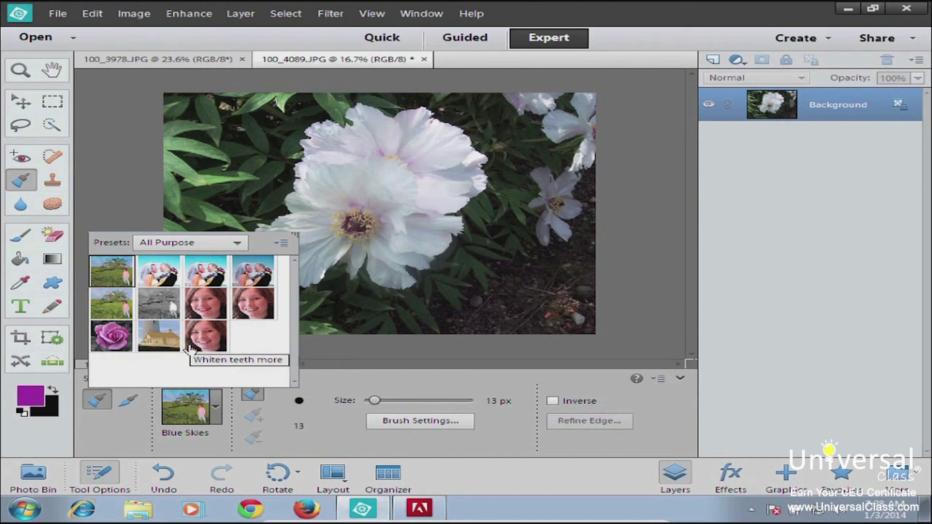
{"action": "left_click", "coordinate": [161, 279]}
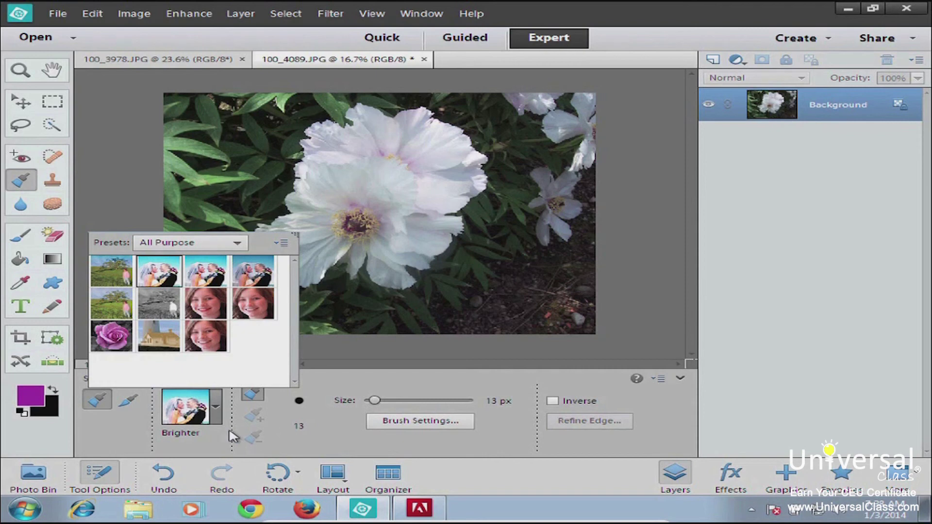
{"action": "left_click", "coordinate": [191, 436]}
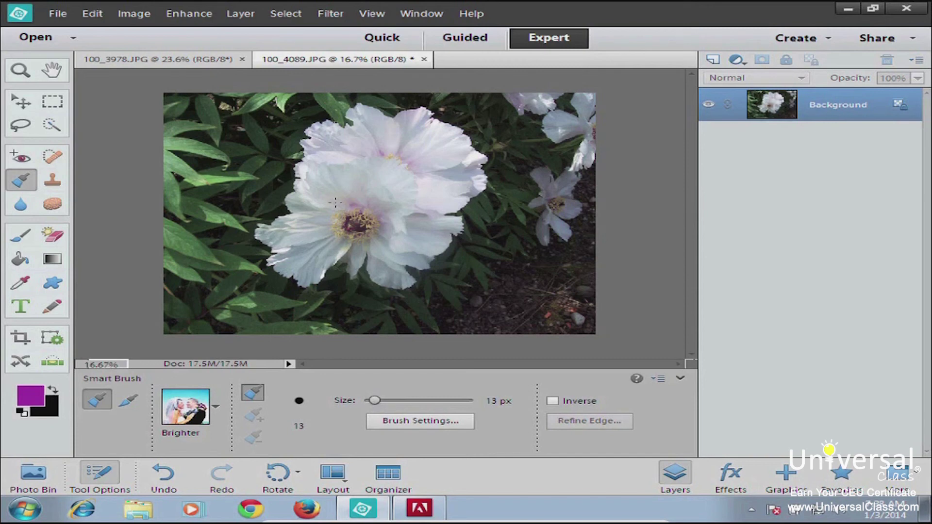
{"action": "left_click_drag", "start_coordinate": [374, 401], "coordinate": [422, 401]}
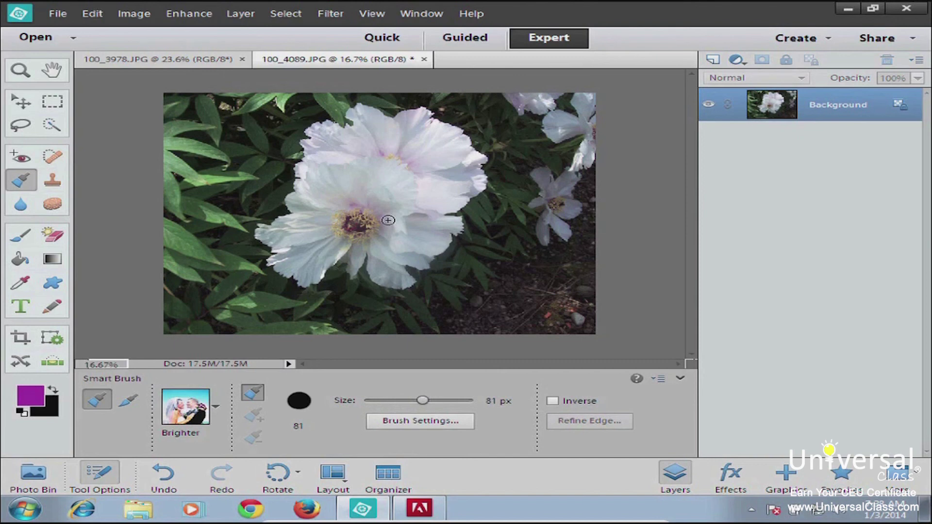
{"action": "mouse_move", "coordinate": [388, 220]}
{"action": "left_mouse_down"}
{"action": "mouse_move", "coordinate": [402, 208]}
{"action": "mouse_move", "coordinate": [387, 193]}
{"action": "left_mouse_up"}
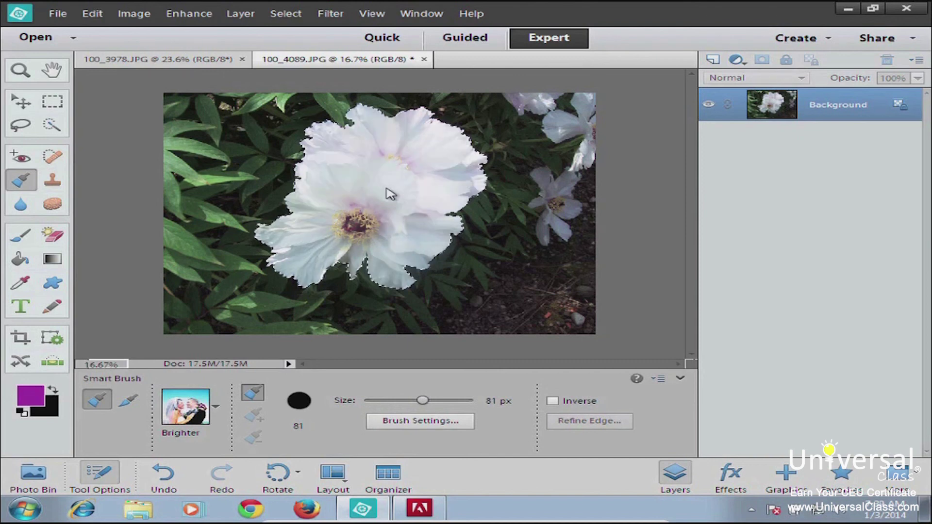